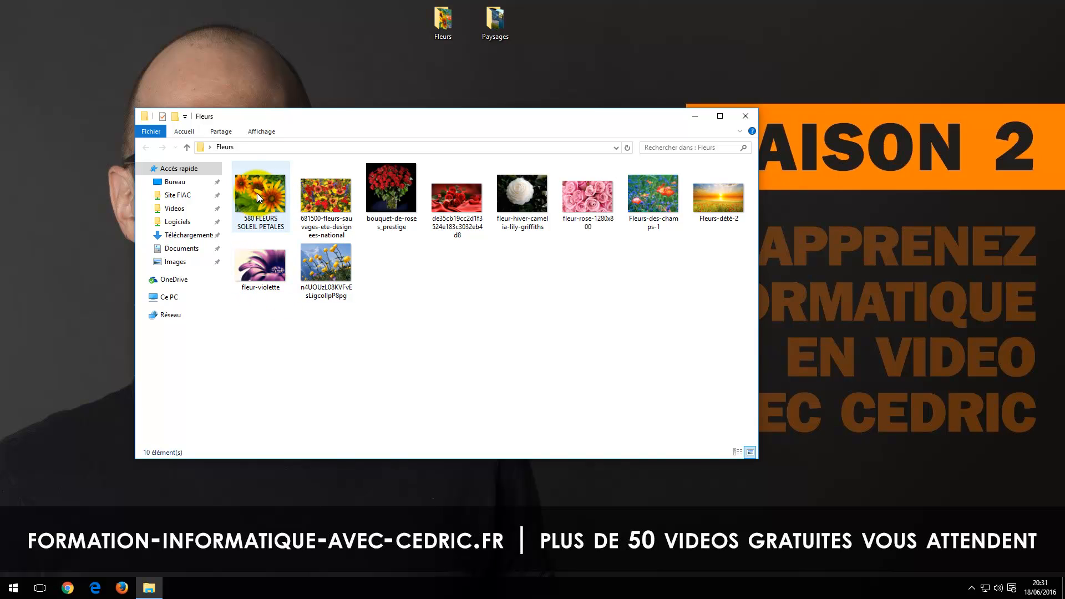
Step: Select the first five images in the Fleurs folder as a continuous range, clear the selection, and select them again with a selection rectangle
click(258, 194)
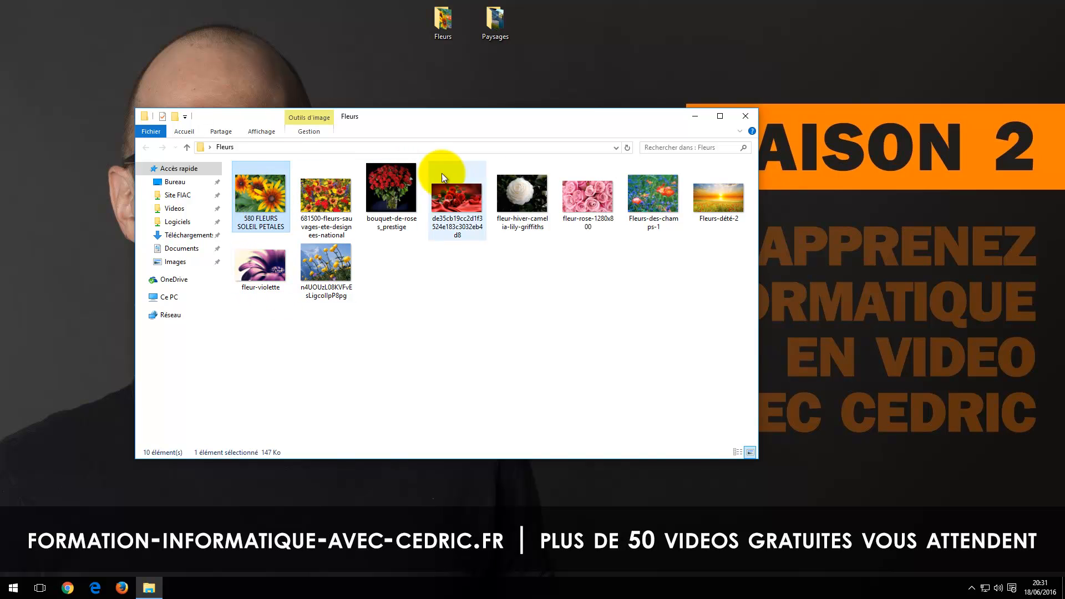
mouse_move(591, 222)
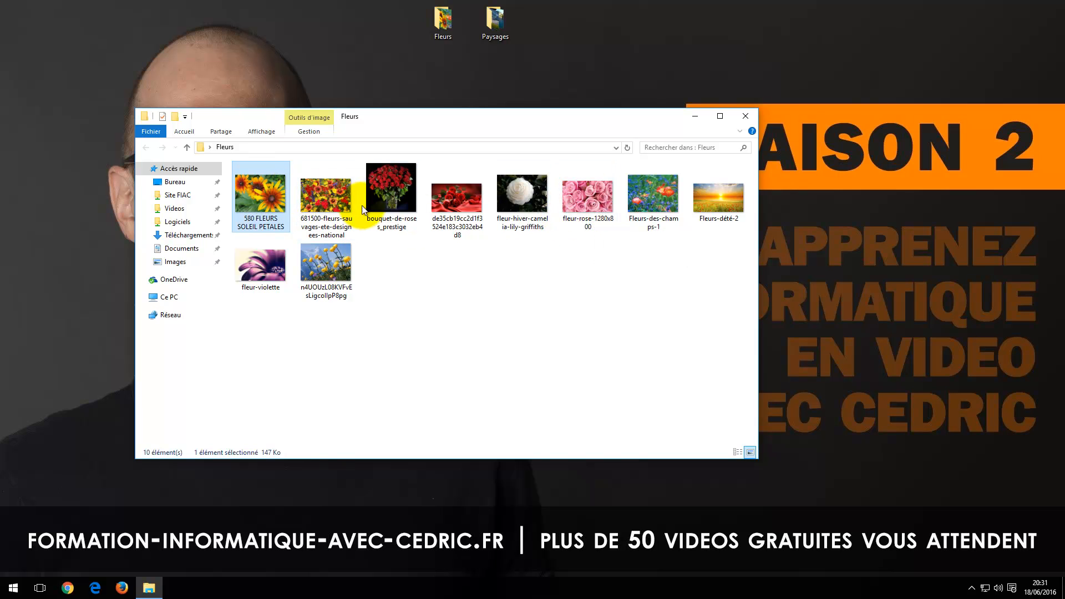
shift+click(534, 198)
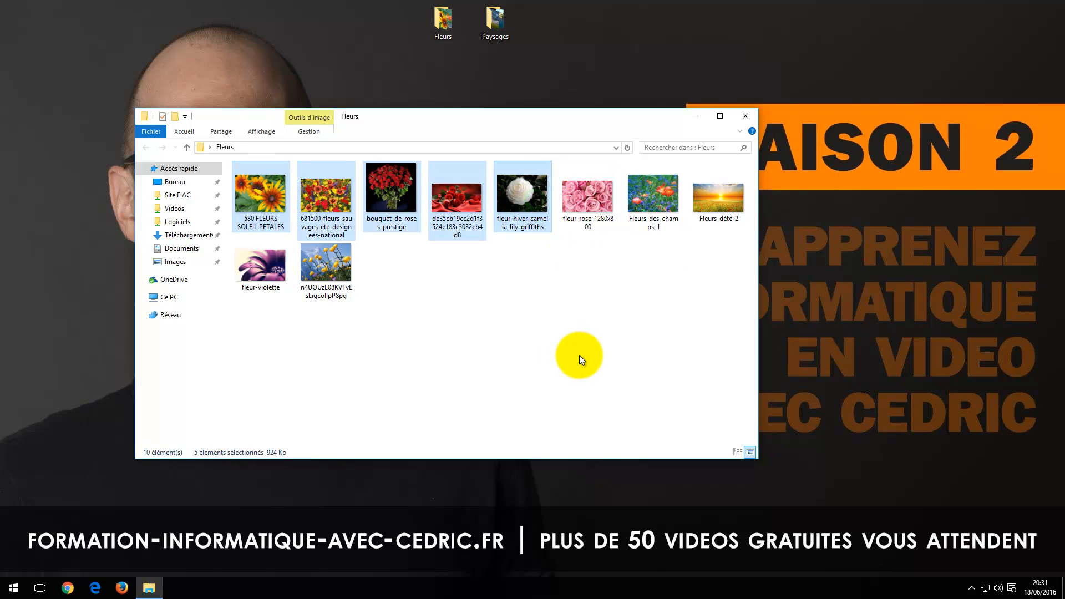
click(510, 287)
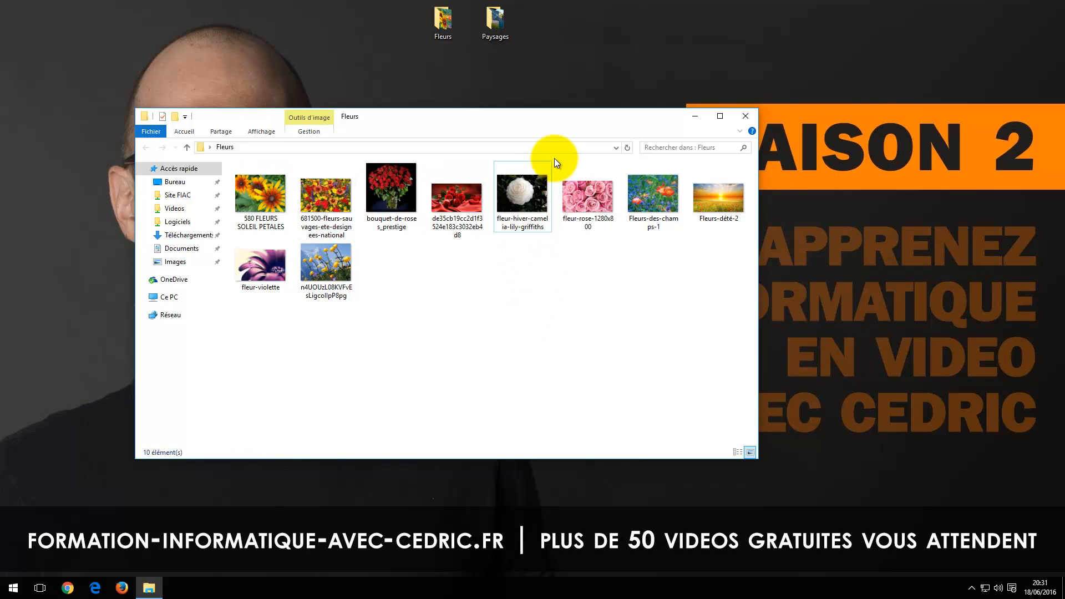
drag(550, 159, 234, 198)
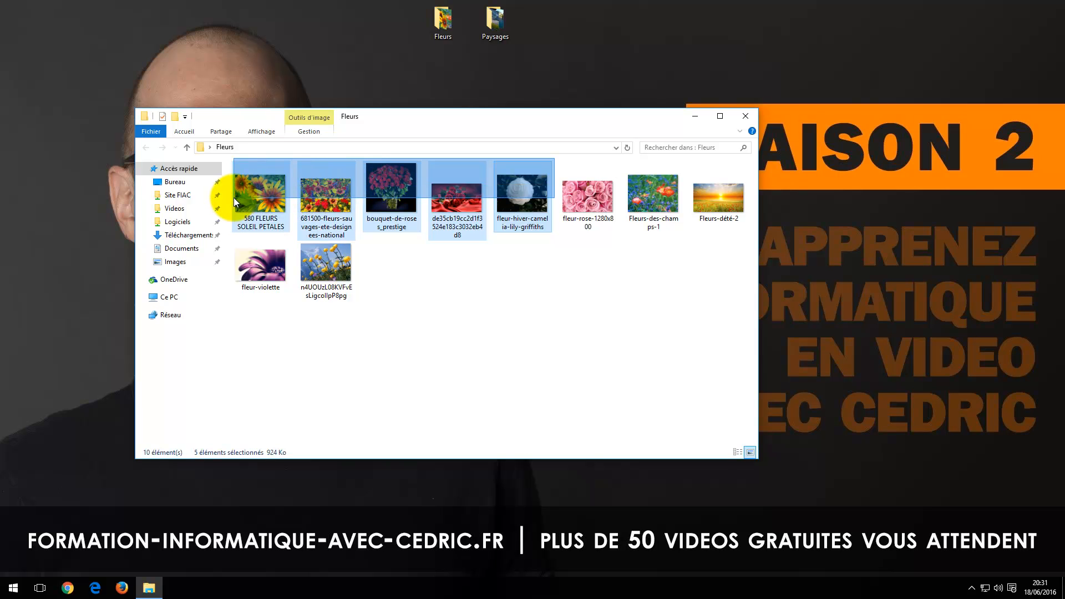
drag(234, 197, 234, 197)
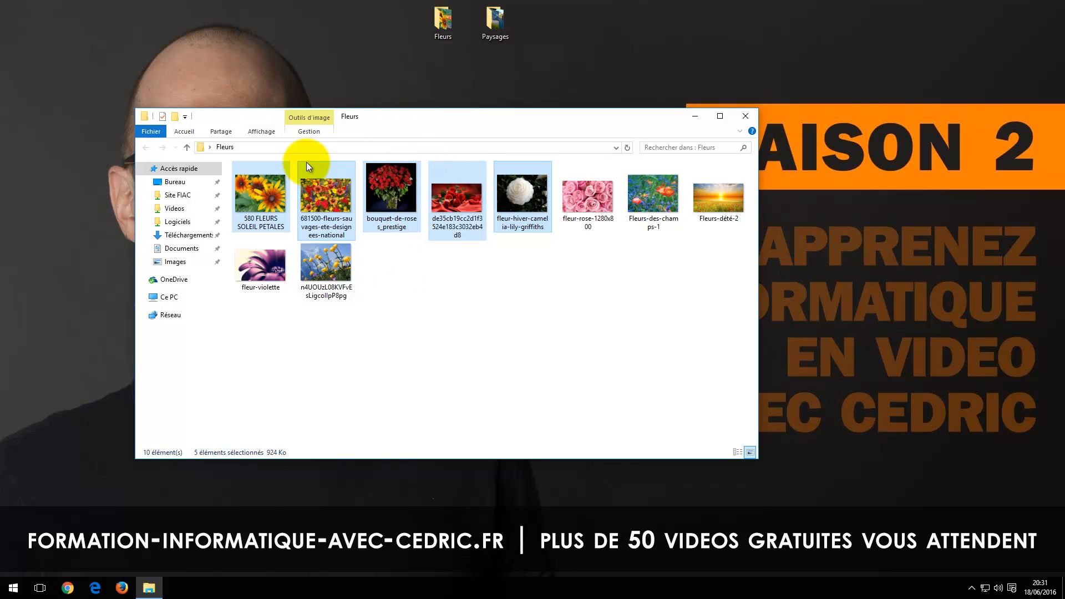
Step: Display the Fleurs folder in Details view and select the first five files with a selection rectangle
click(257, 131)
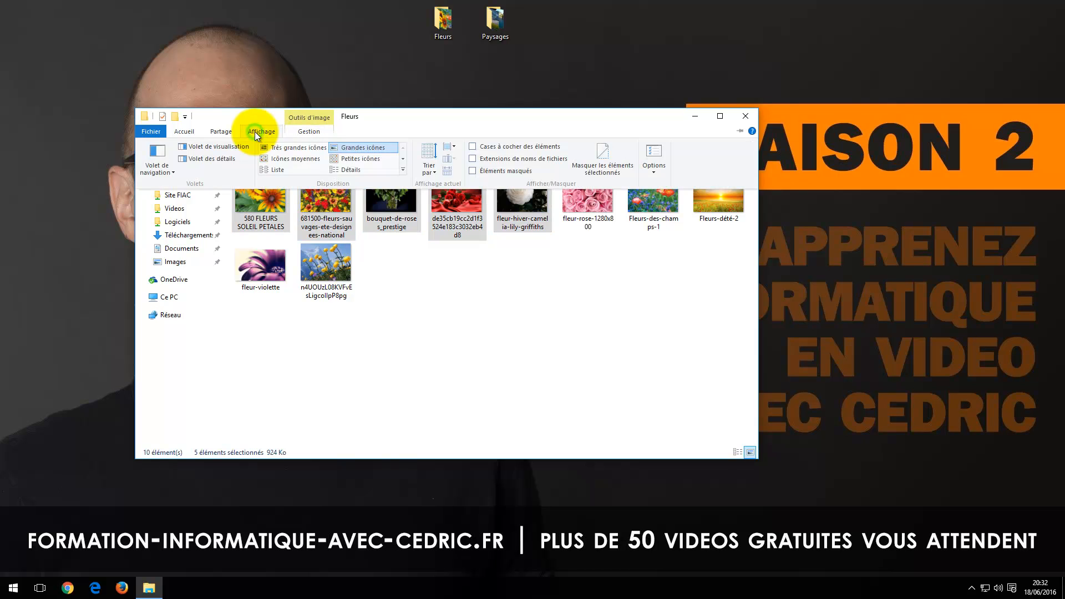
click(345, 169)
click(306, 320)
drag(577, 227, 291, 177)
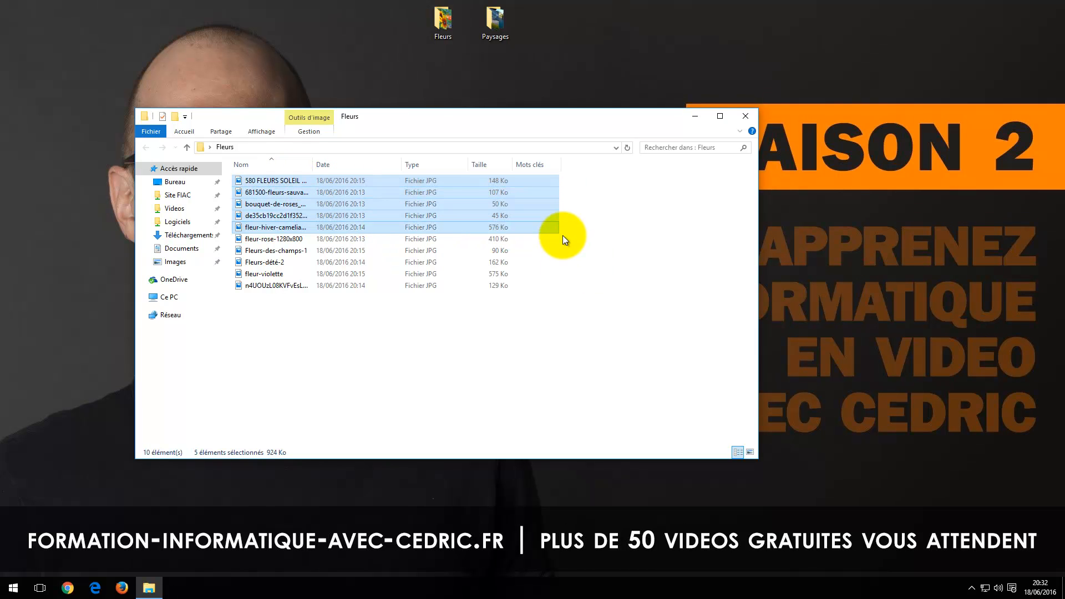
drag(567, 227, 294, 176)
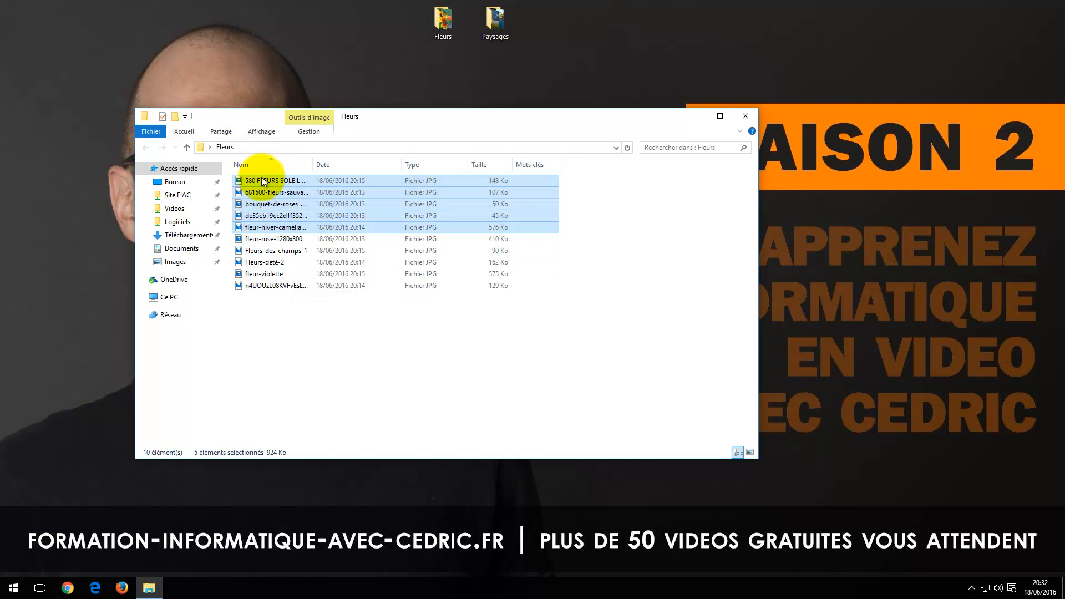
Step: Select only the non-adjacent 580 FLEURS SOLEIL PETALES, bouquet-de-roses_prestige, fleur-rose-1280x800 and fleur-violette files, and clear the selection
click(293, 328)
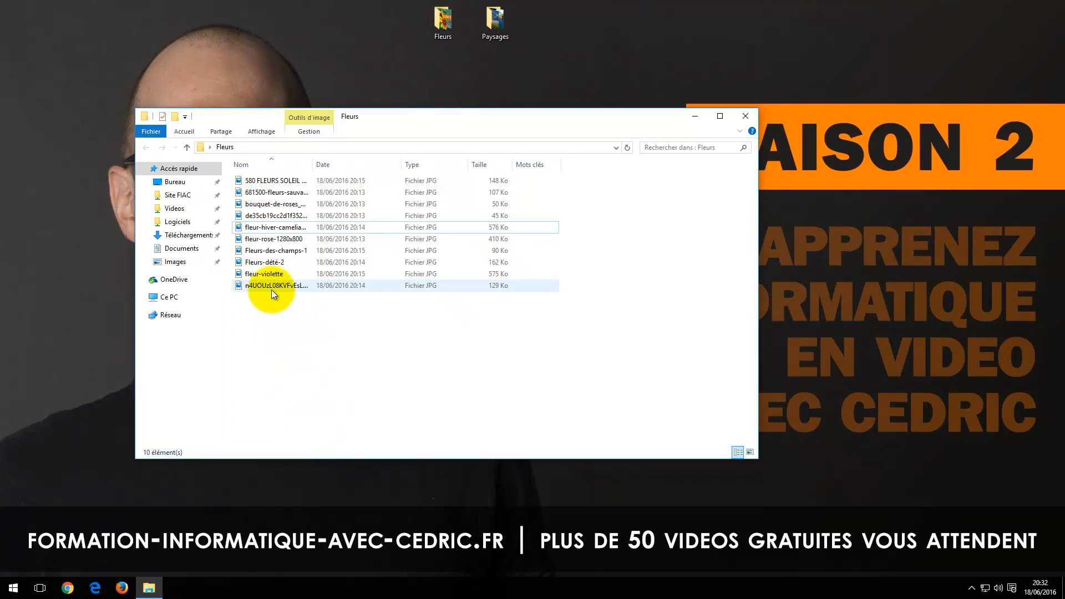
click(262, 179)
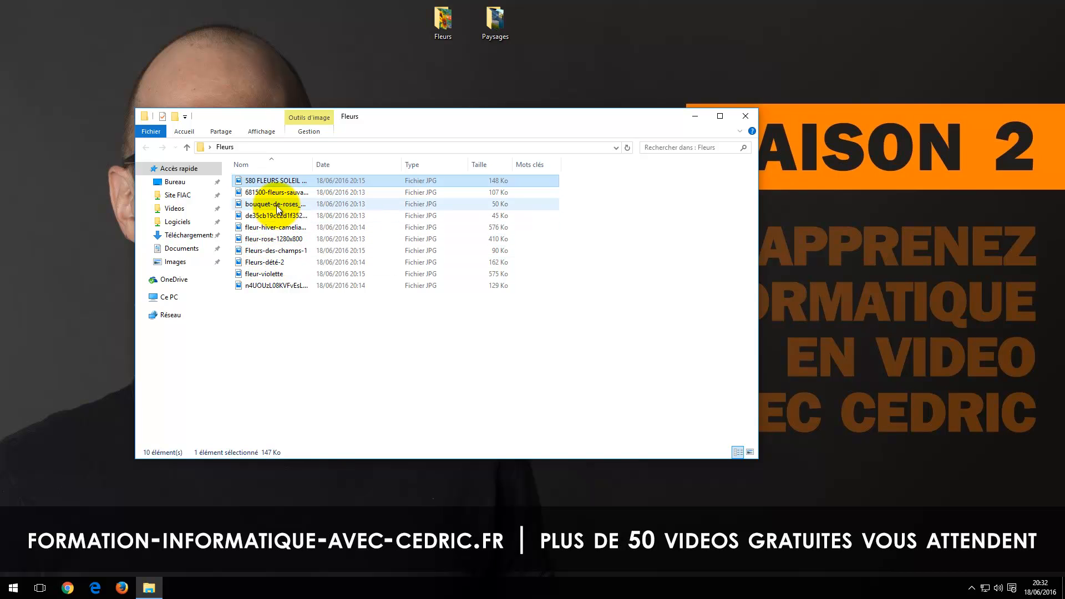
mouse_move(277, 206)
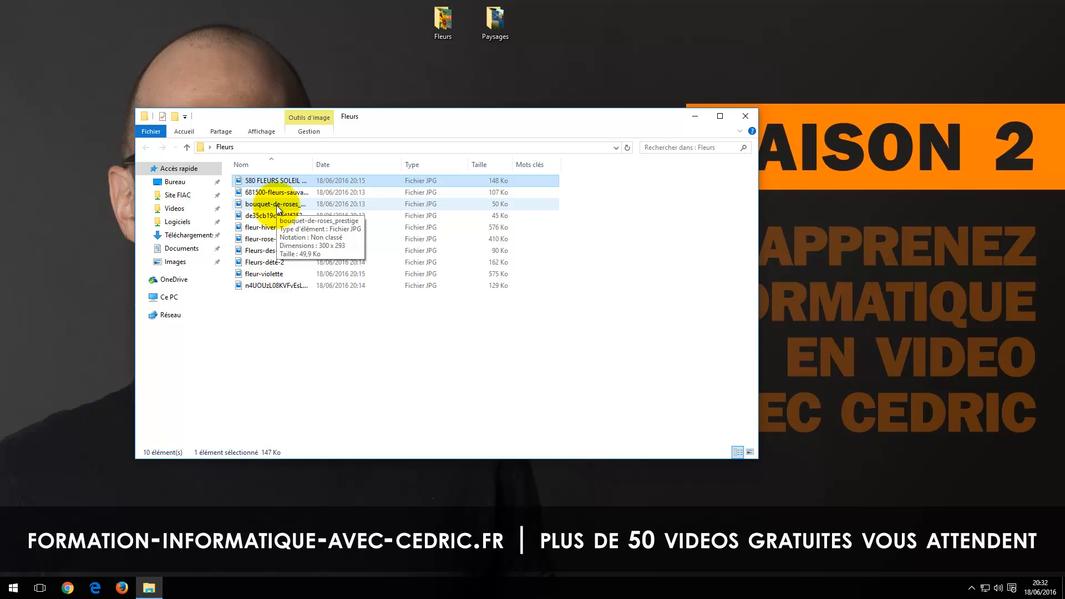
ctrl+click(276, 205)
ctrl+click(280, 239)
ctrl+click(272, 273)
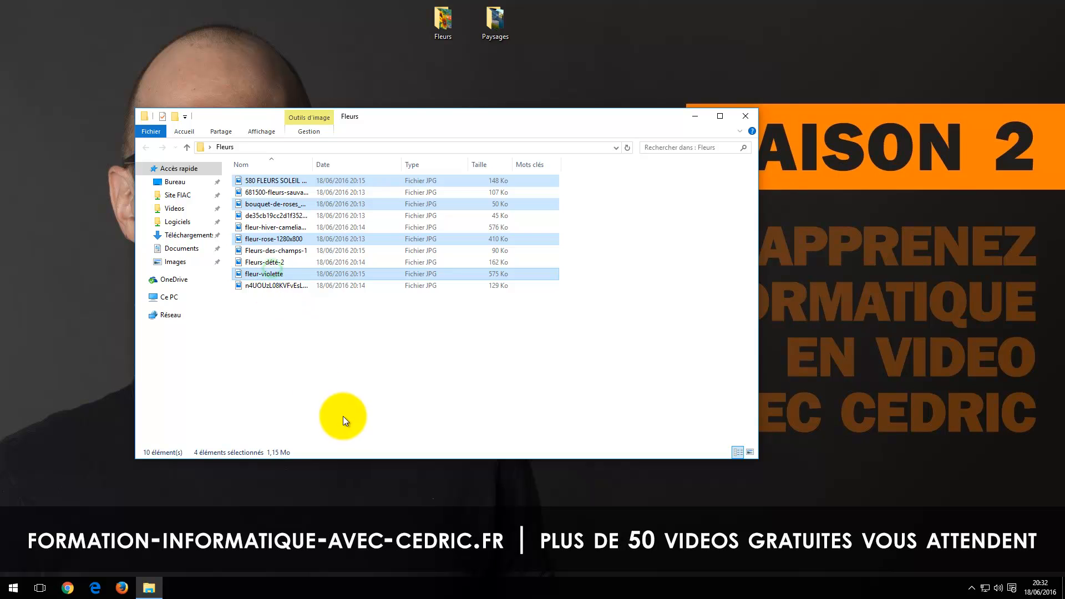
click(284, 307)
Step: Display the Fleurs folder with large icons and select its first five images as a range
click(263, 136)
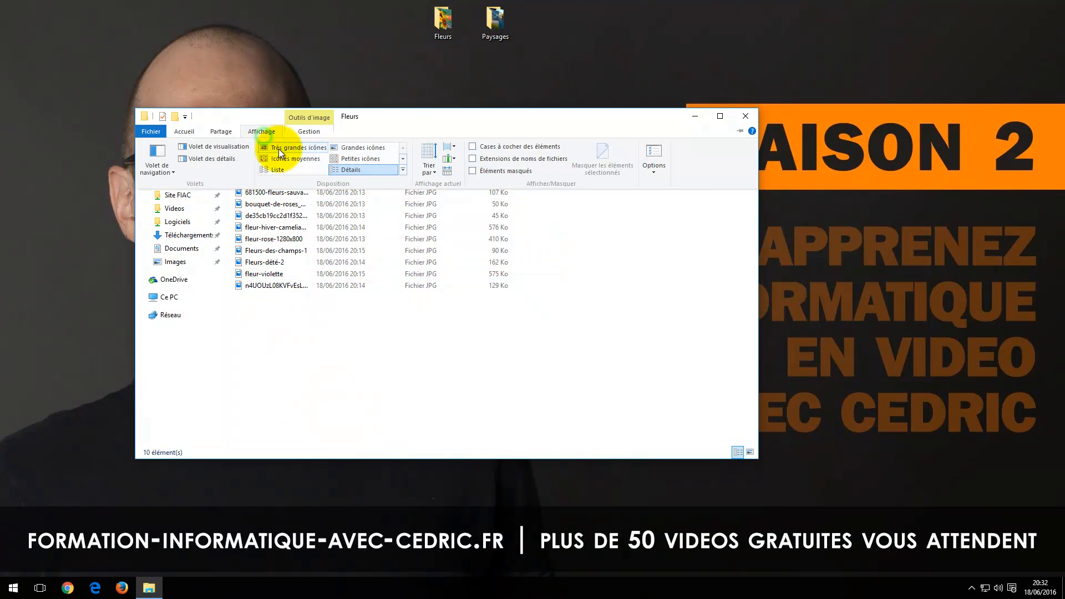
click(346, 149)
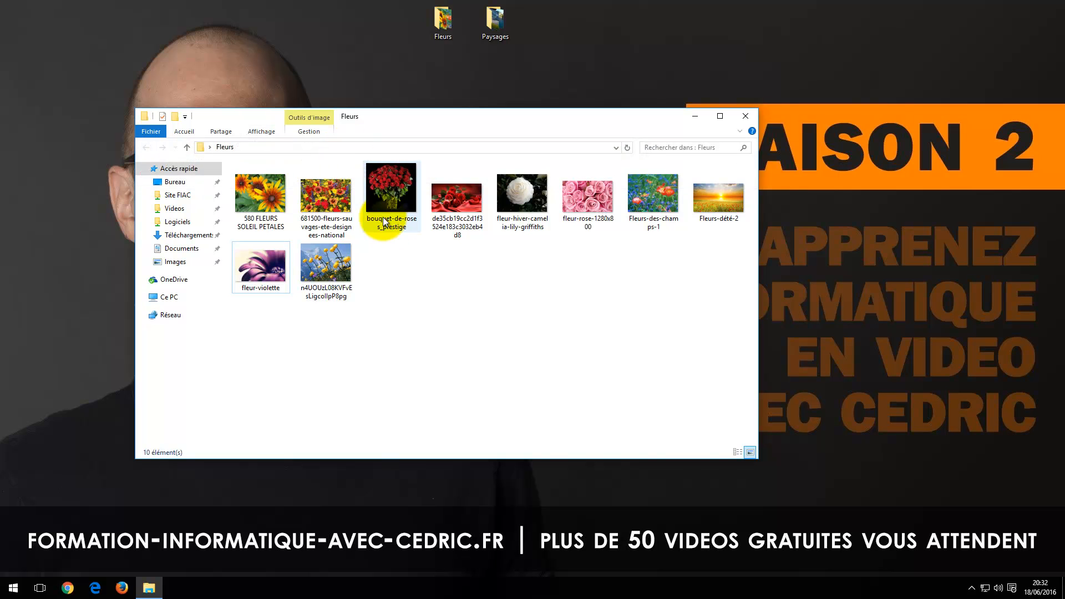
click(266, 197)
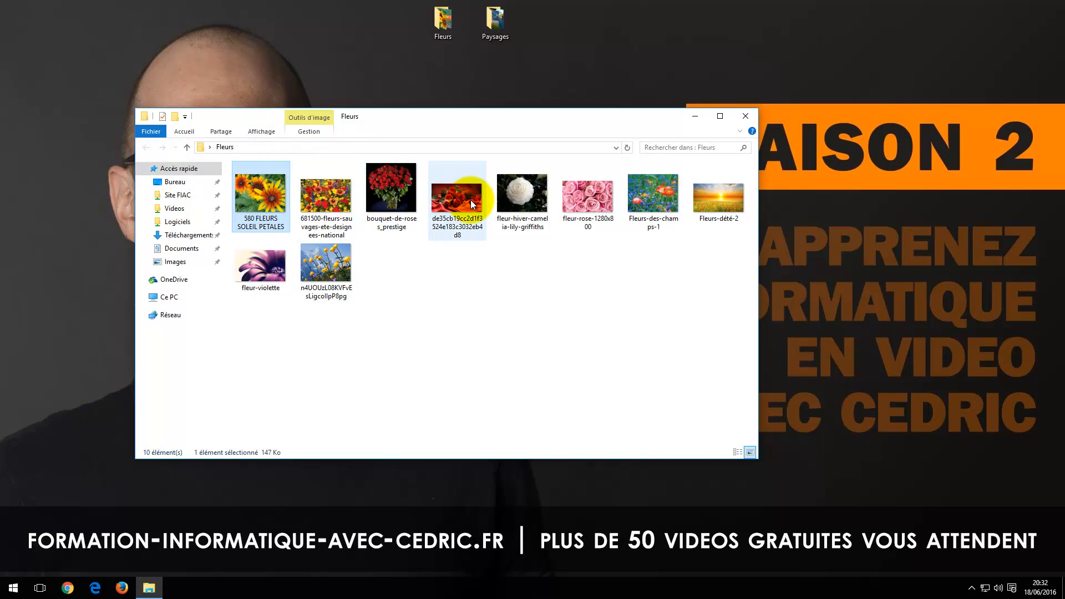
shift+click(512, 195)
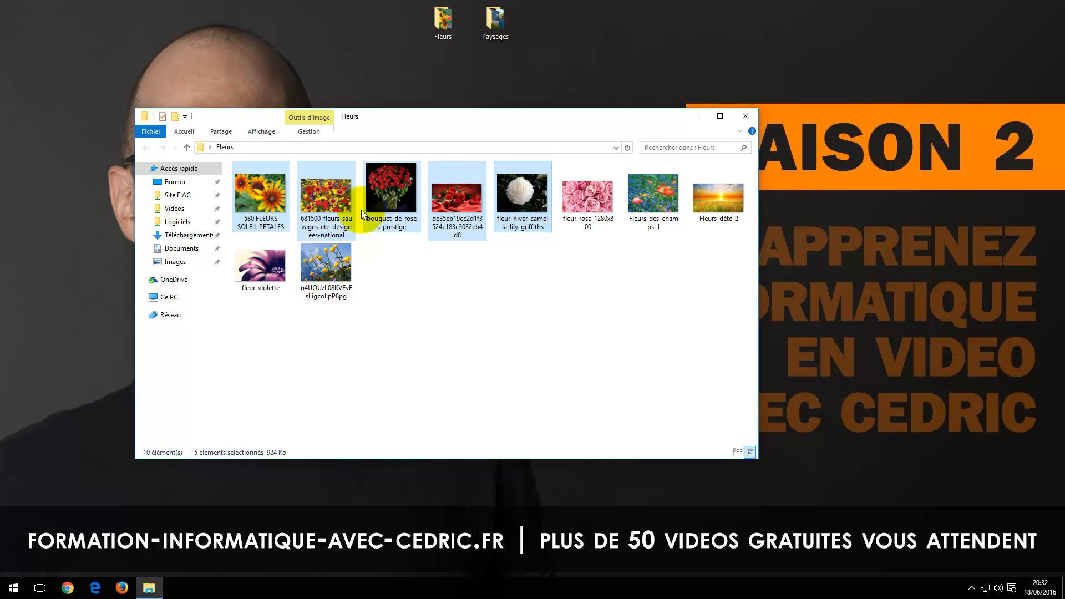
right_click(359, 210)
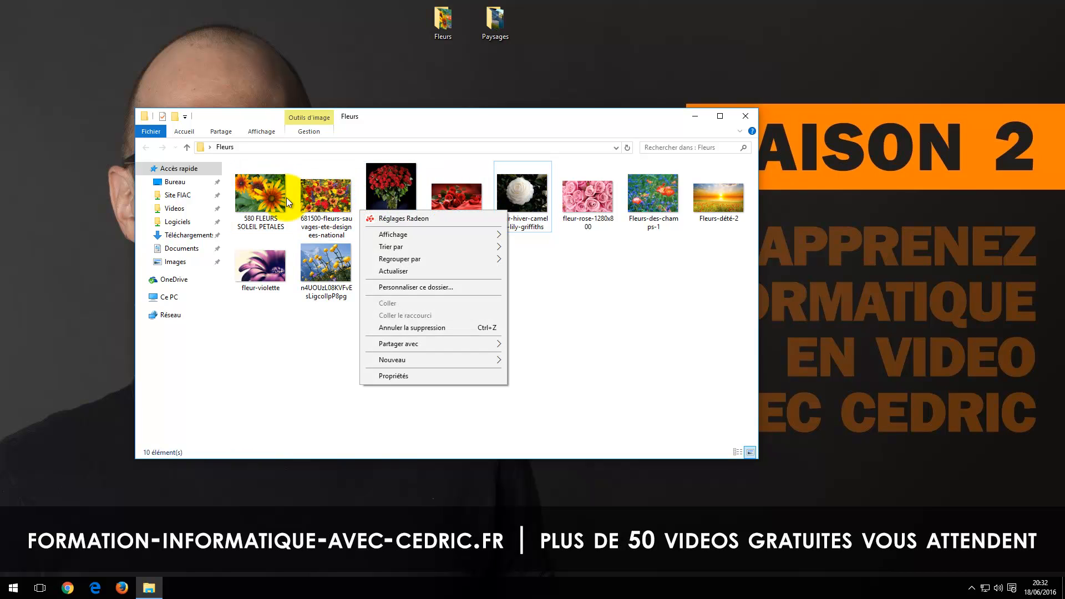
Step: Batch rename the first five images in the folder with the base name "fleur" and clear the selection
click(262, 188)
shift+click(504, 192)
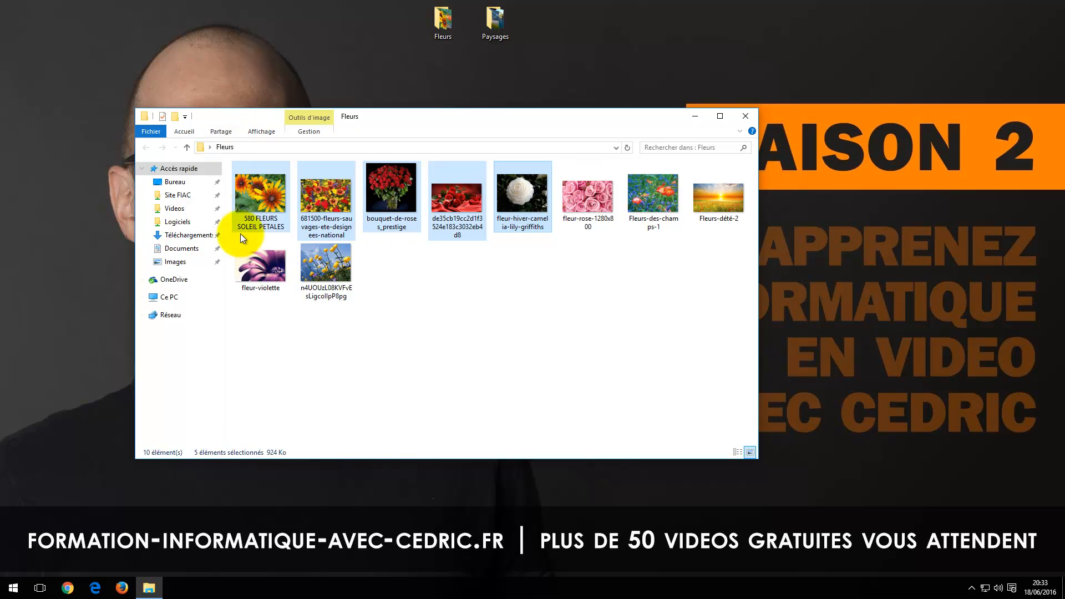
right_click(257, 191)
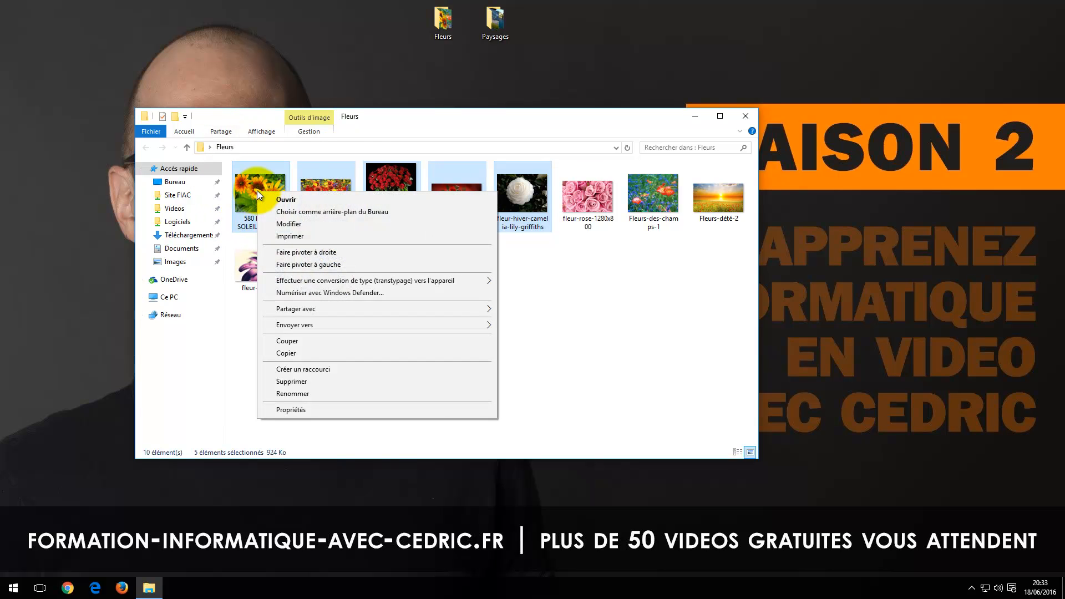
click(305, 394)
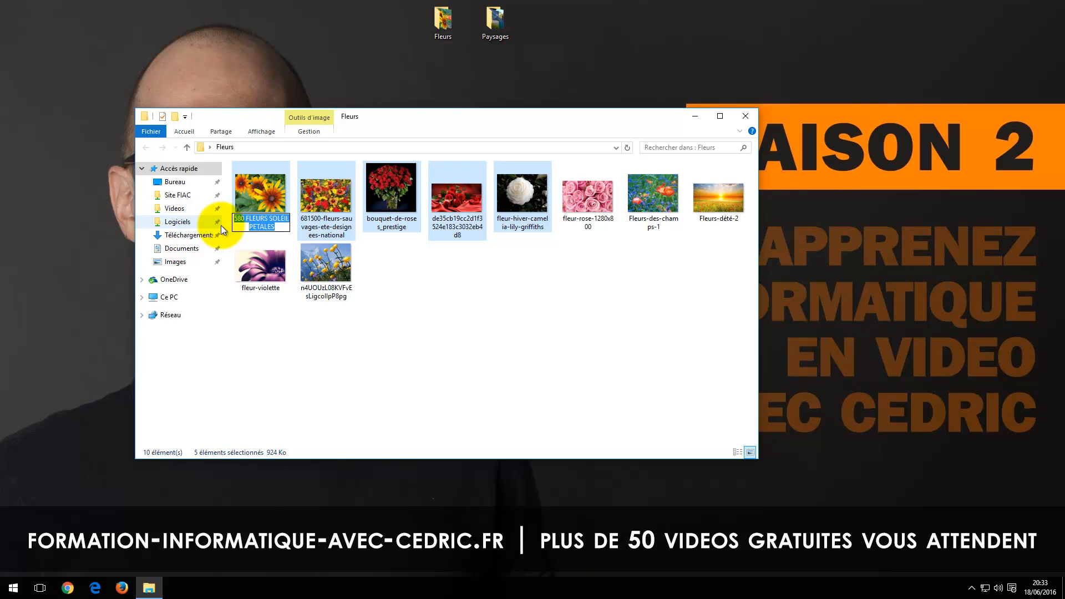
text(fleur)
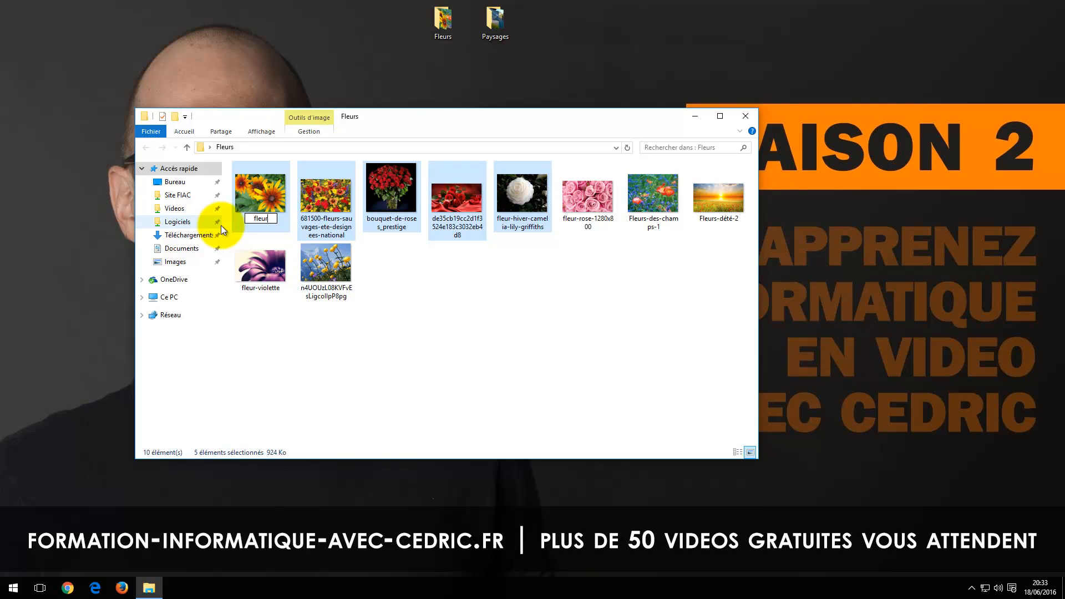
key(Return)
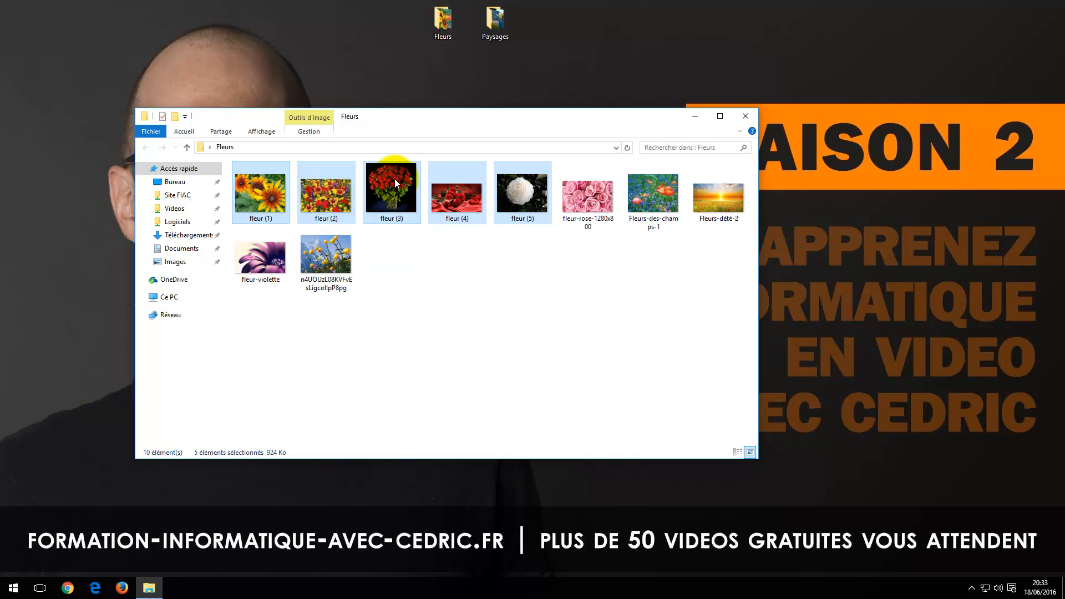
click(501, 290)
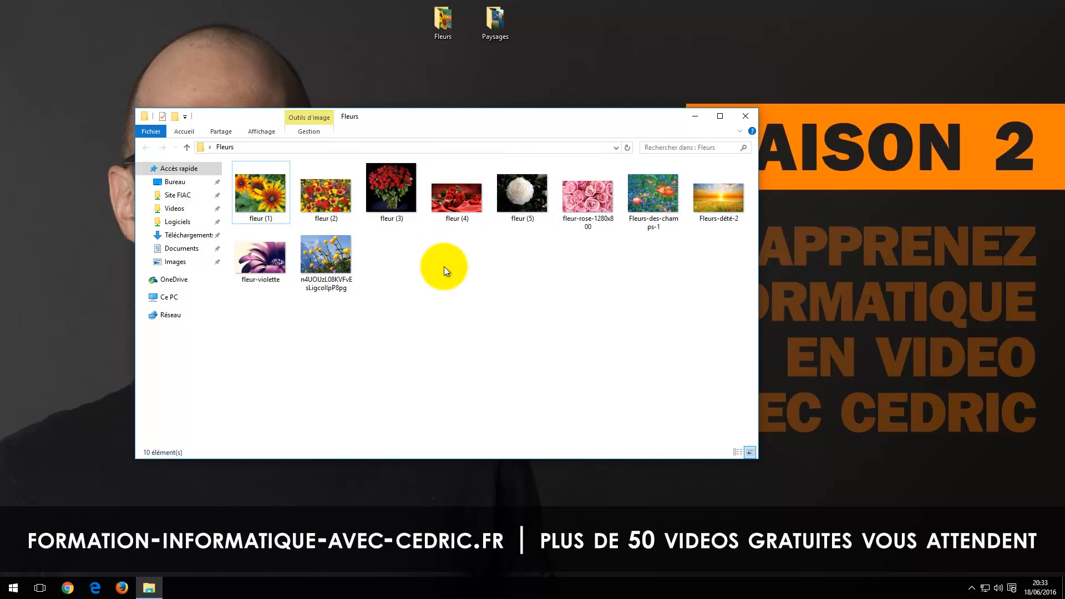
Step: Batch rename the last five images, starting from the final one in the folder, with the base name "rose" and clear the selection
click(586, 205)
shift+click(331, 257)
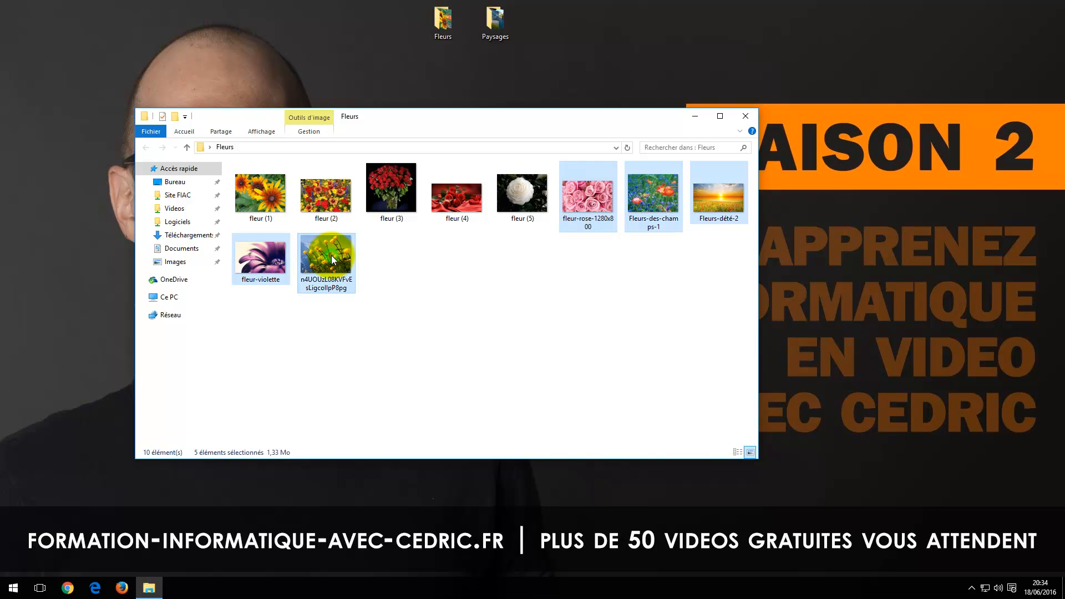
right_click(328, 254)
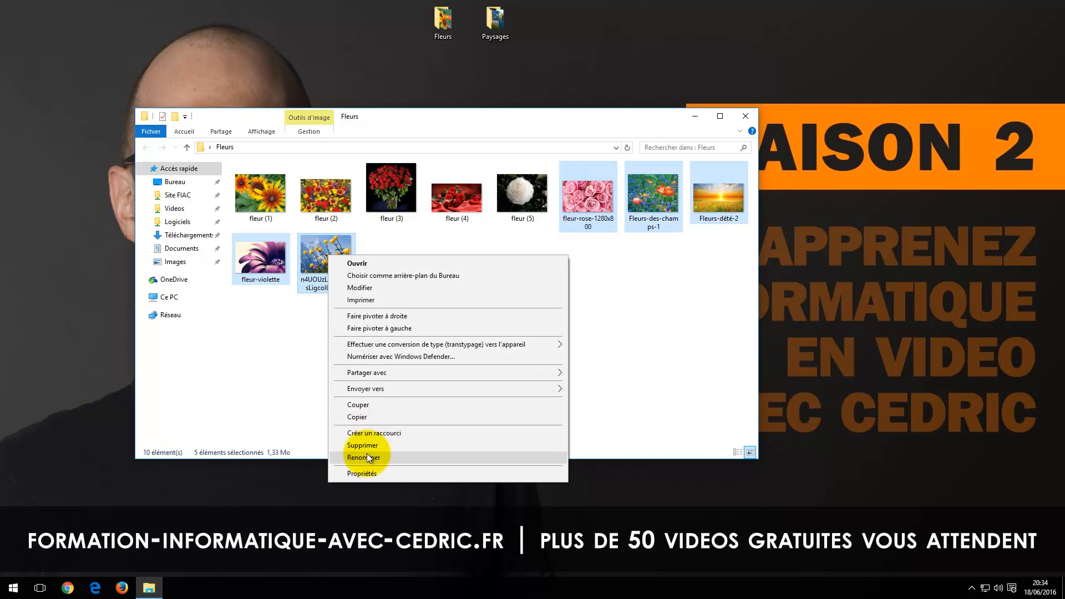
click(367, 457)
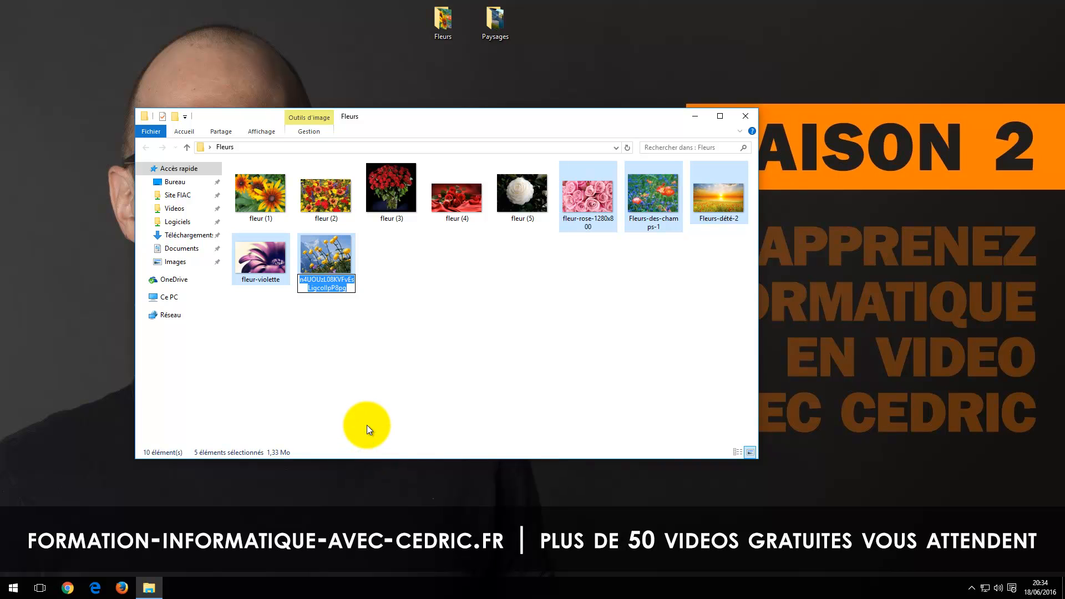
text(rose)
key(Return)
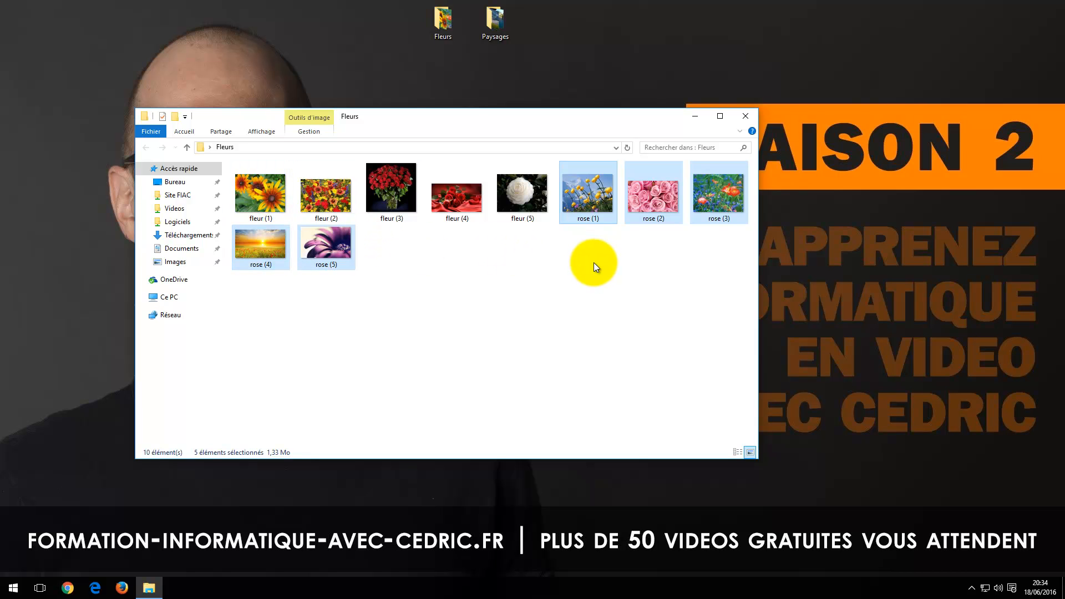
click(573, 298)
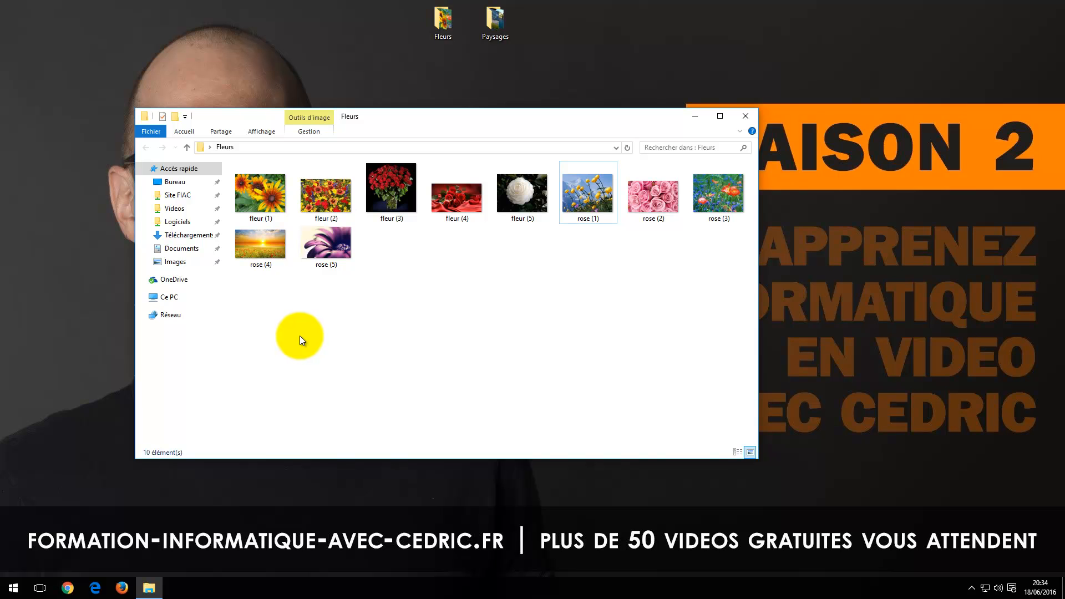
Step: Batch rename all images in the Fleurs folder with the base name "rose" and clear the selection
key(ctrl+a)
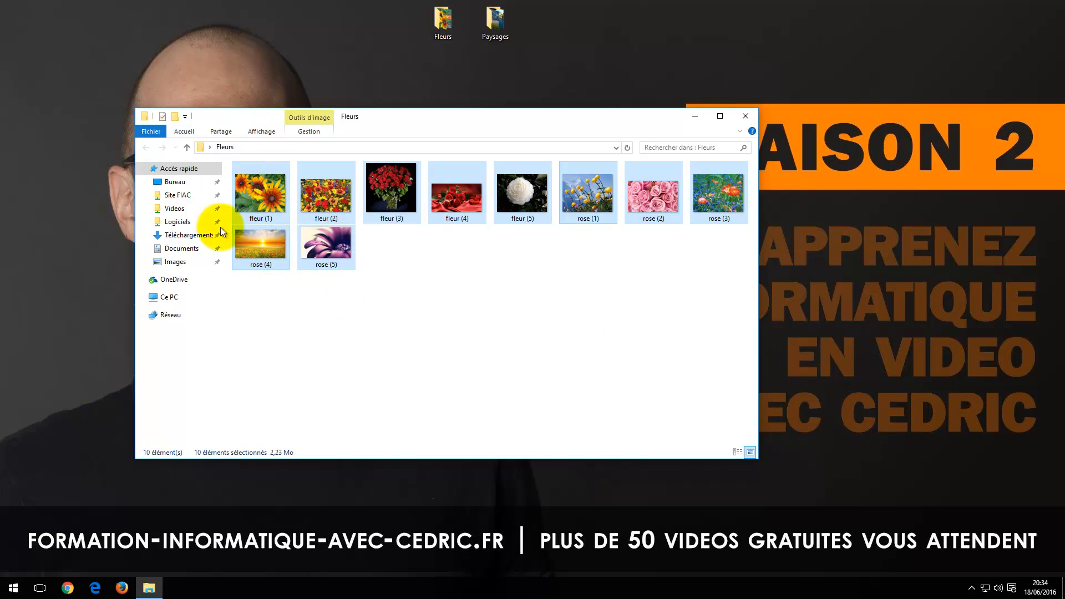
right_click(266, 194)
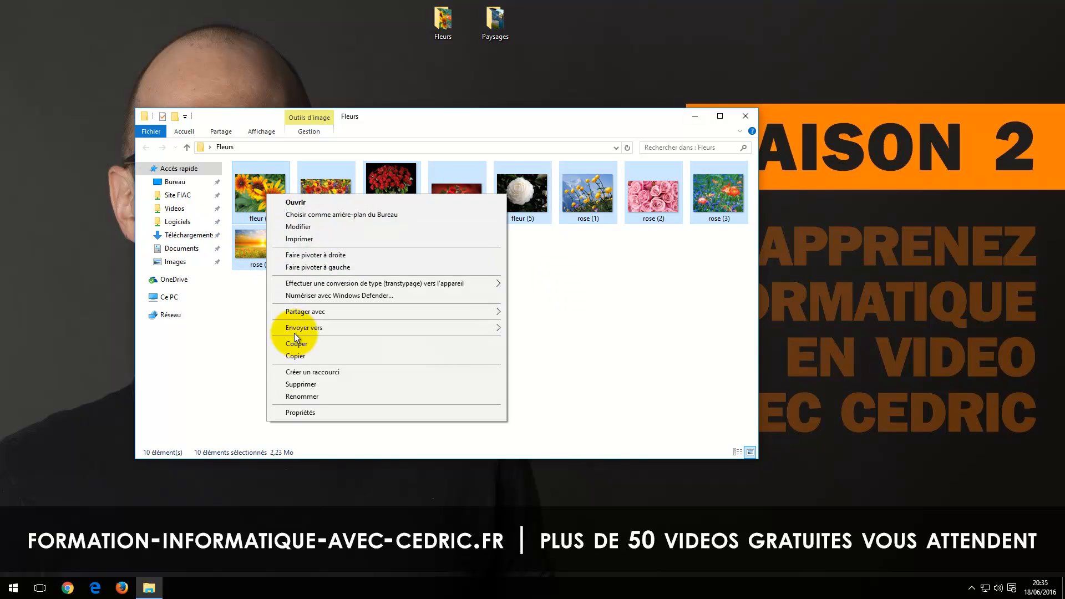
click(307, 396)
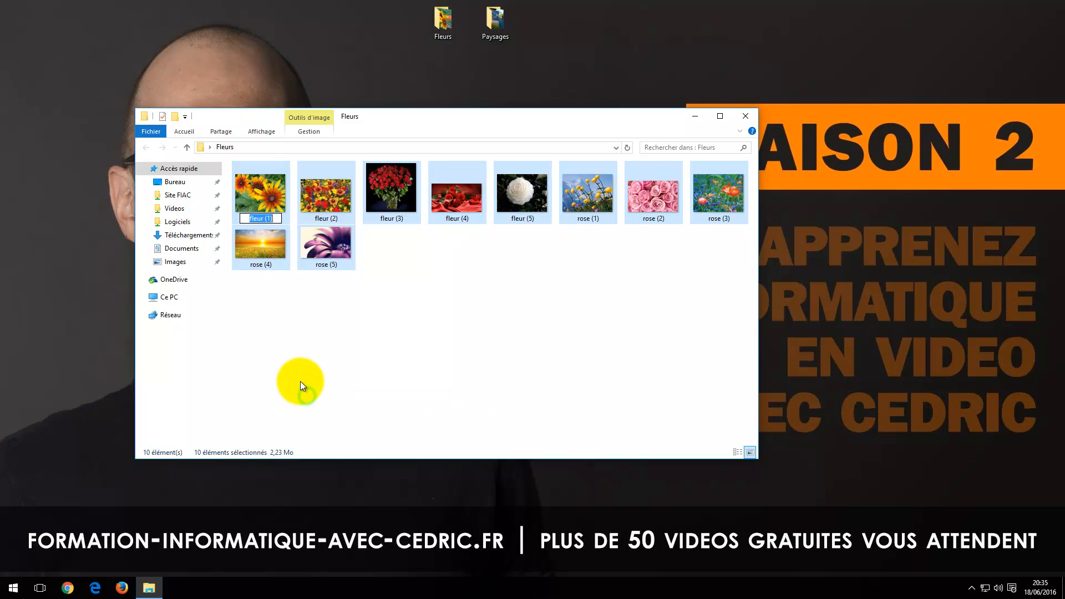
text(rose)
key(Return)
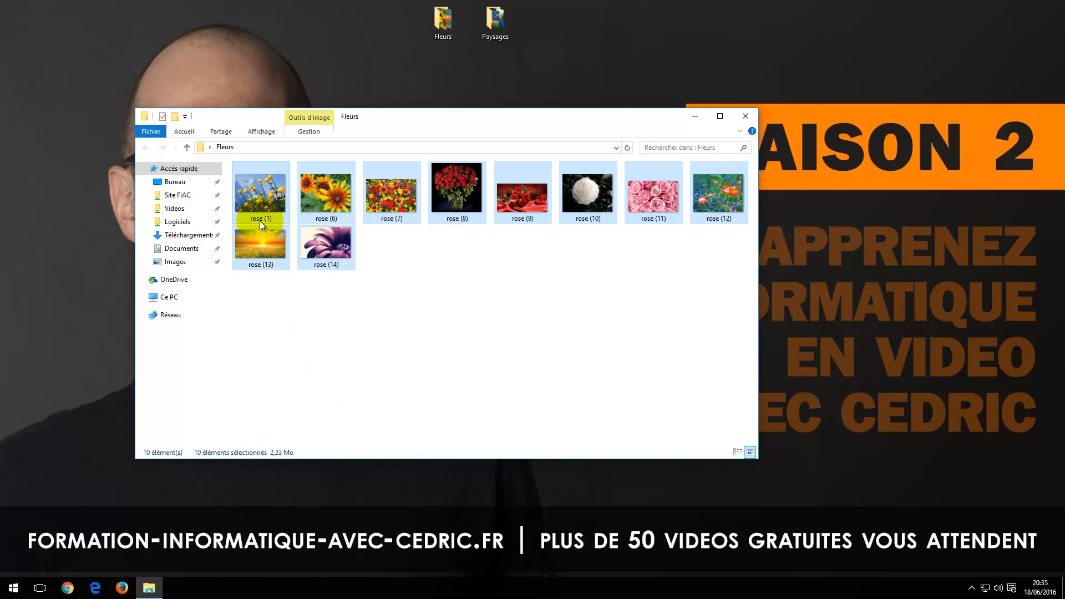
click(280, 322)
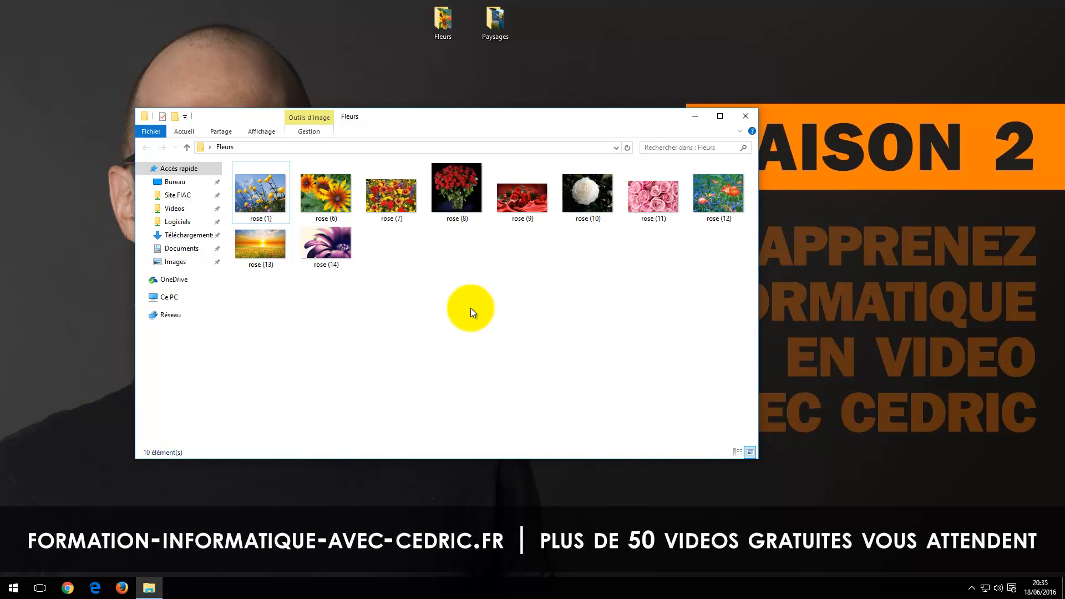
Step: Try selecting all images in the Fleurs folder in different ways, clearing the selection each time
key(ctrl+a)
right_click(271, 198)
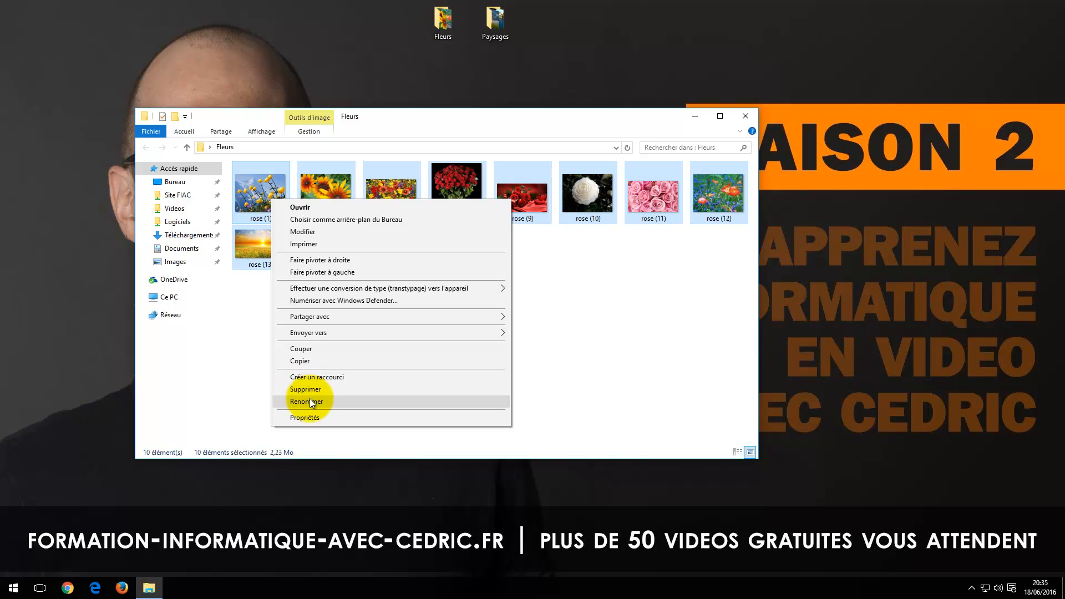
click(254, 340)
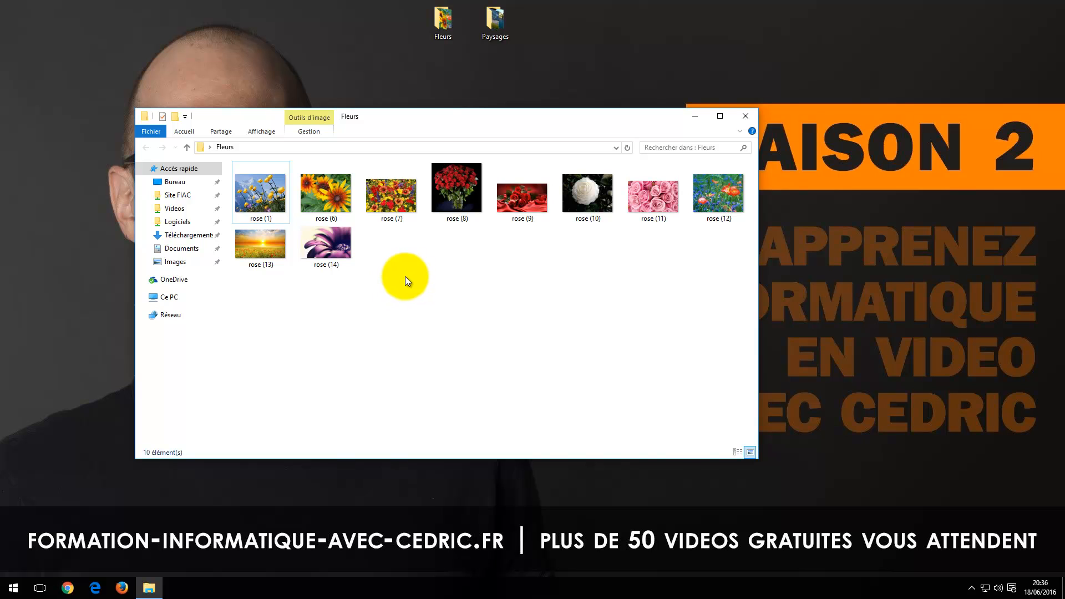
drag(736, 294, 254, 178)
click(325, 293)
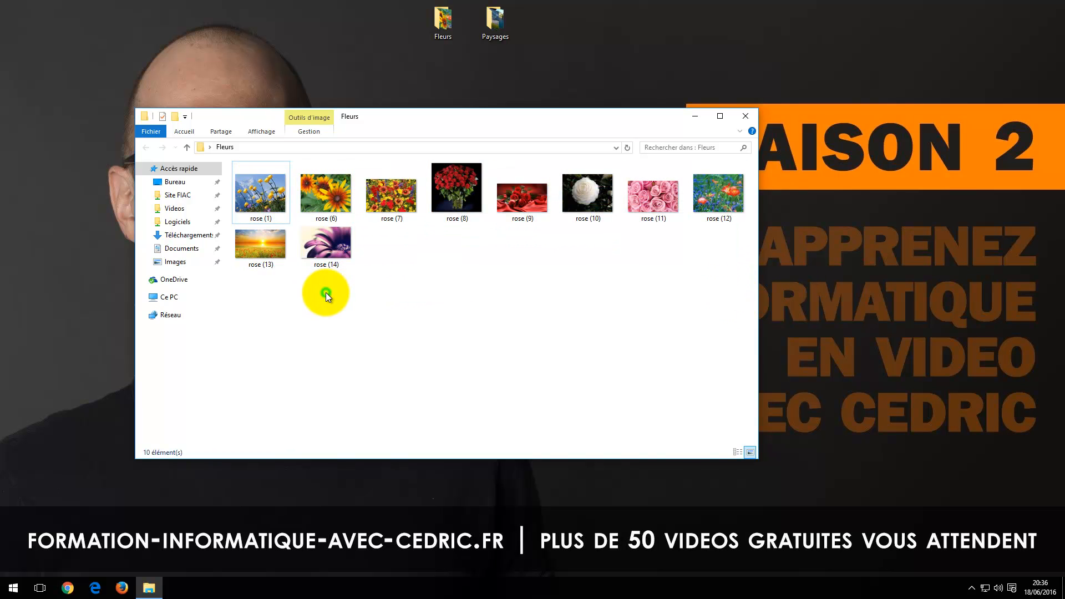
key(ctrl+a)
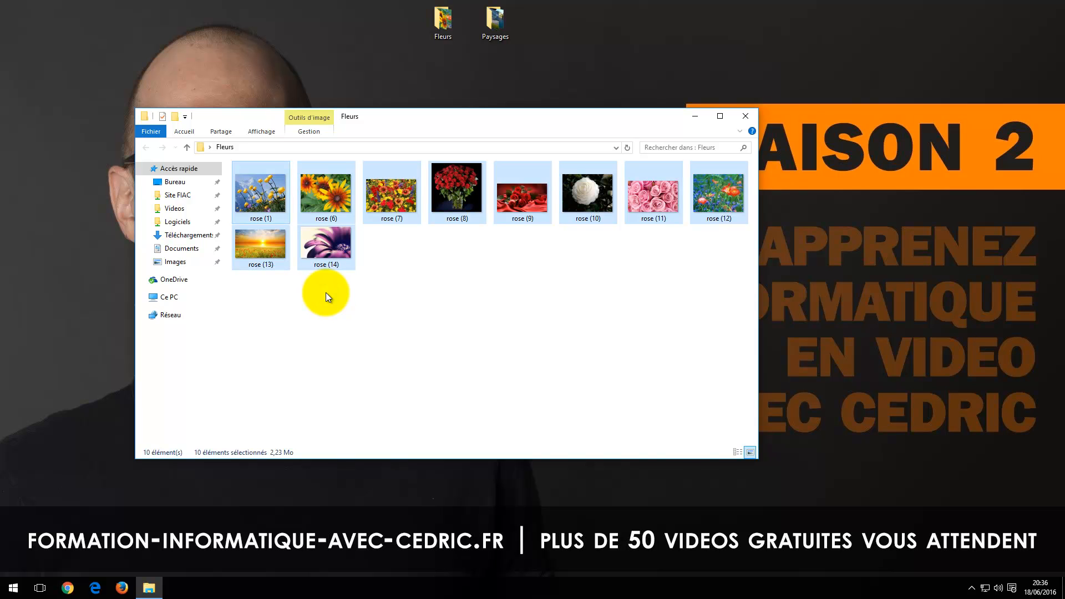
click(322, 308)
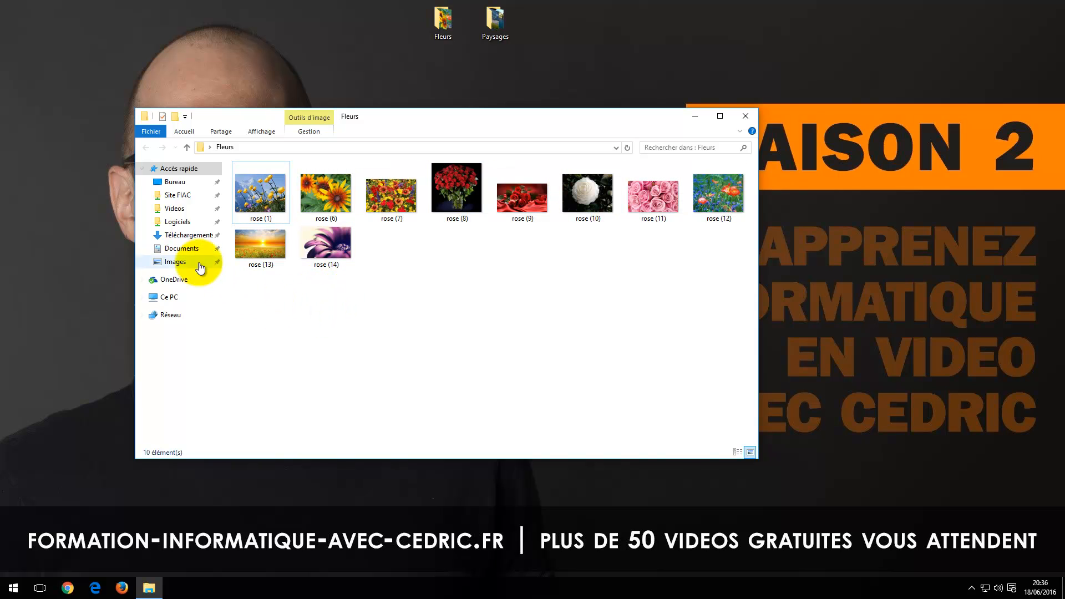
Step: Select all images in the Fleurs folder, batch rename them with the base name "fleur" and clear the selection
click(179, 131)
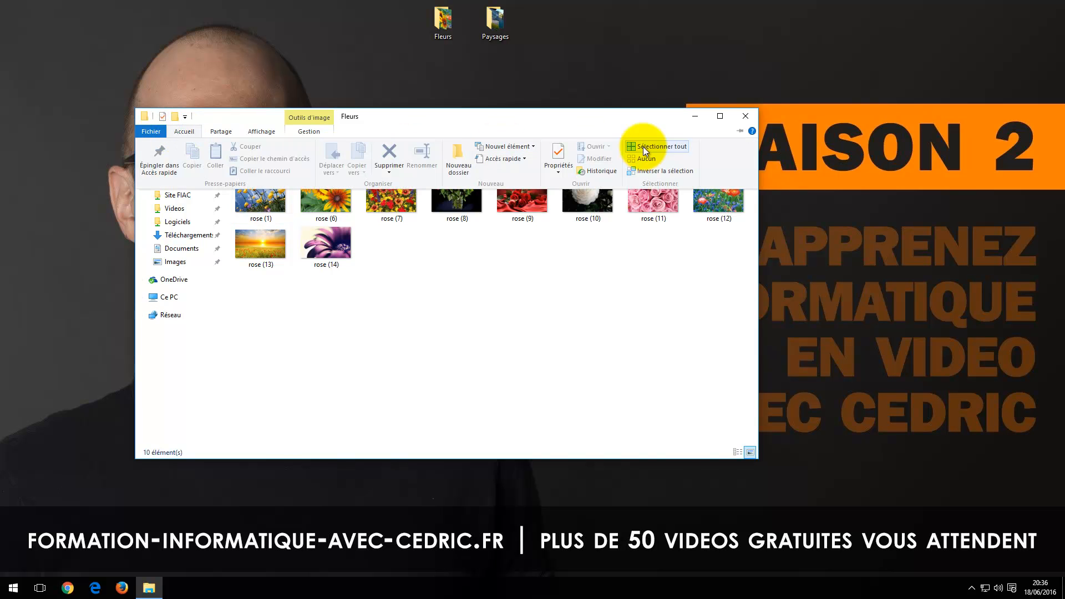
click(658, 146)
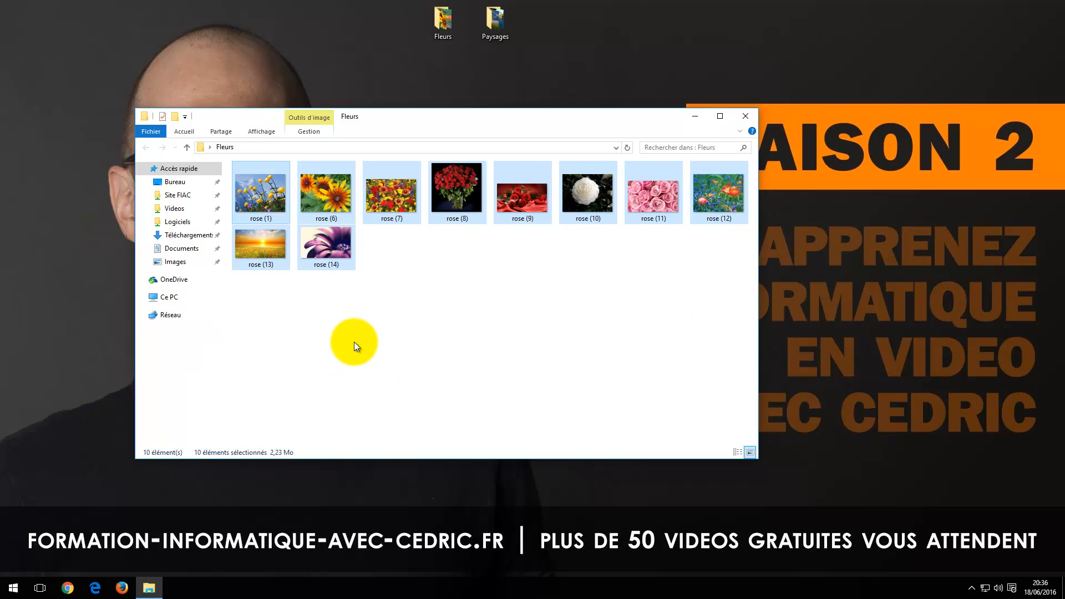
right_click(270, 194)
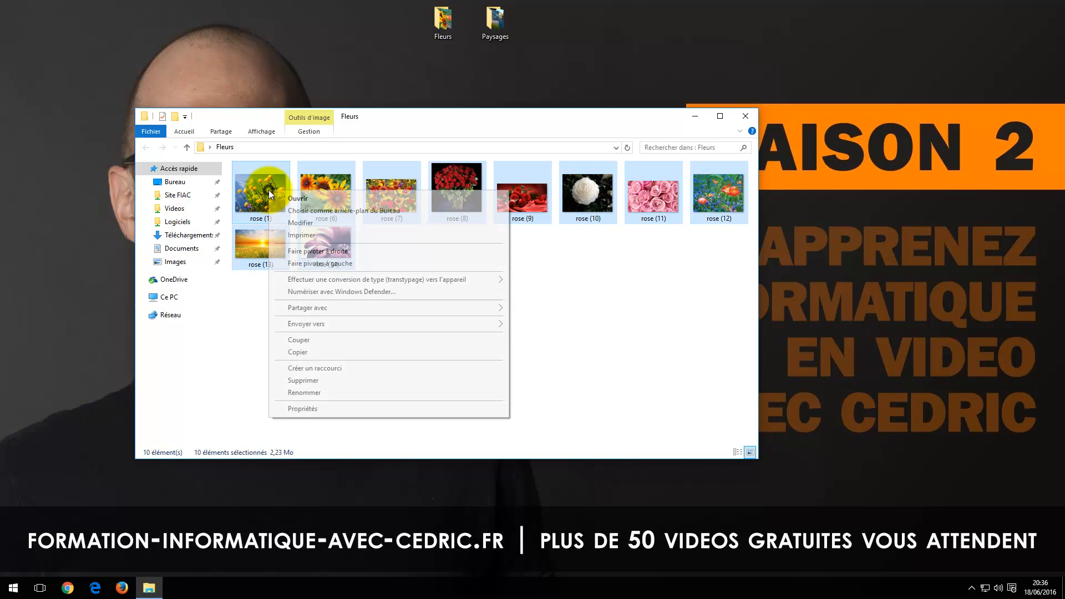
click(308, 391)
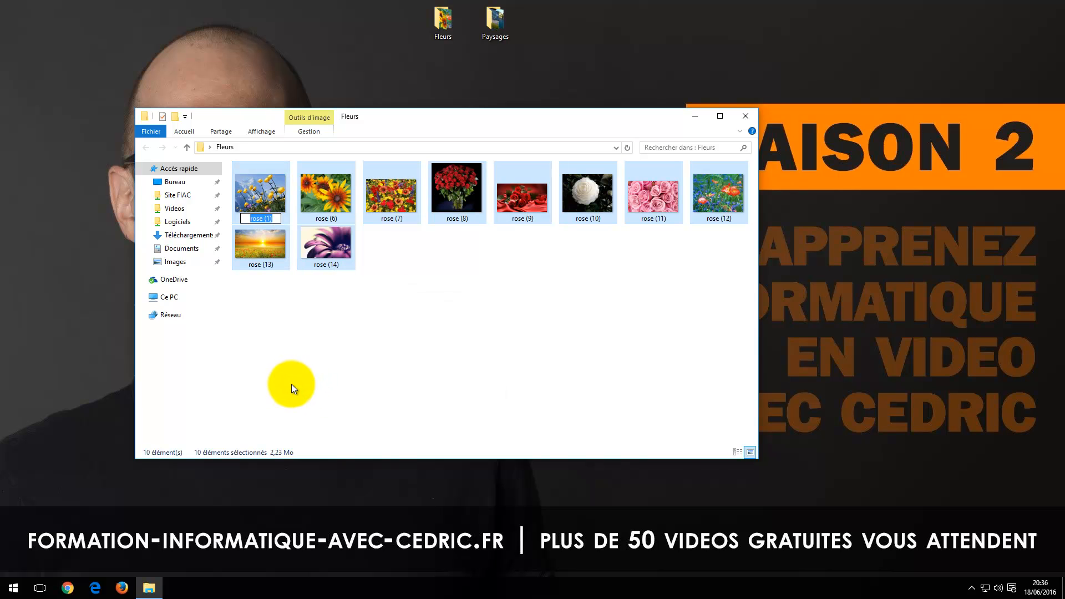
text(fleur)
key(Return)
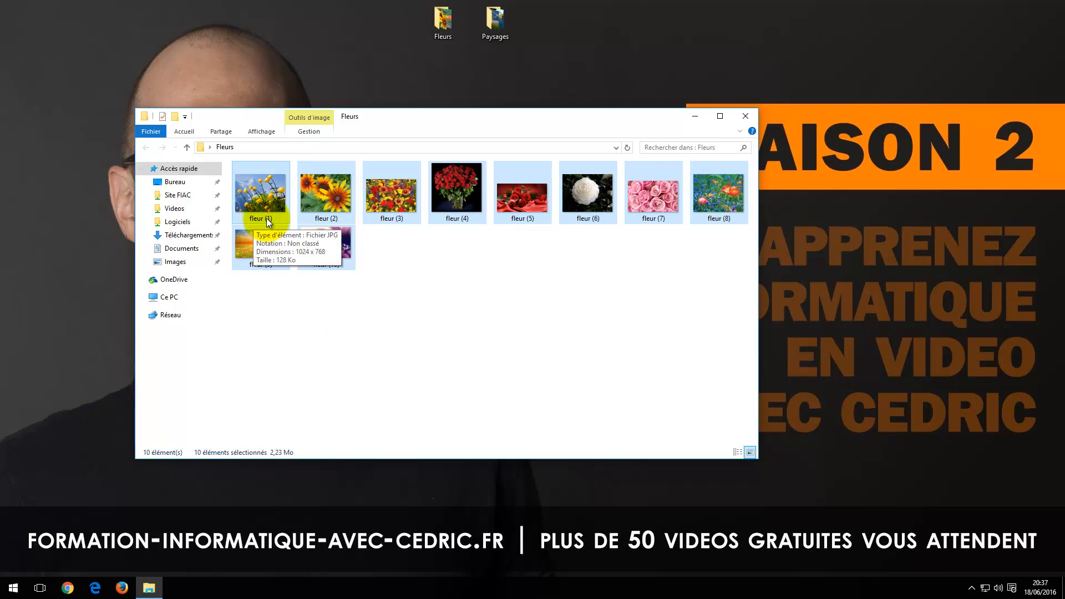
click(396, 320)
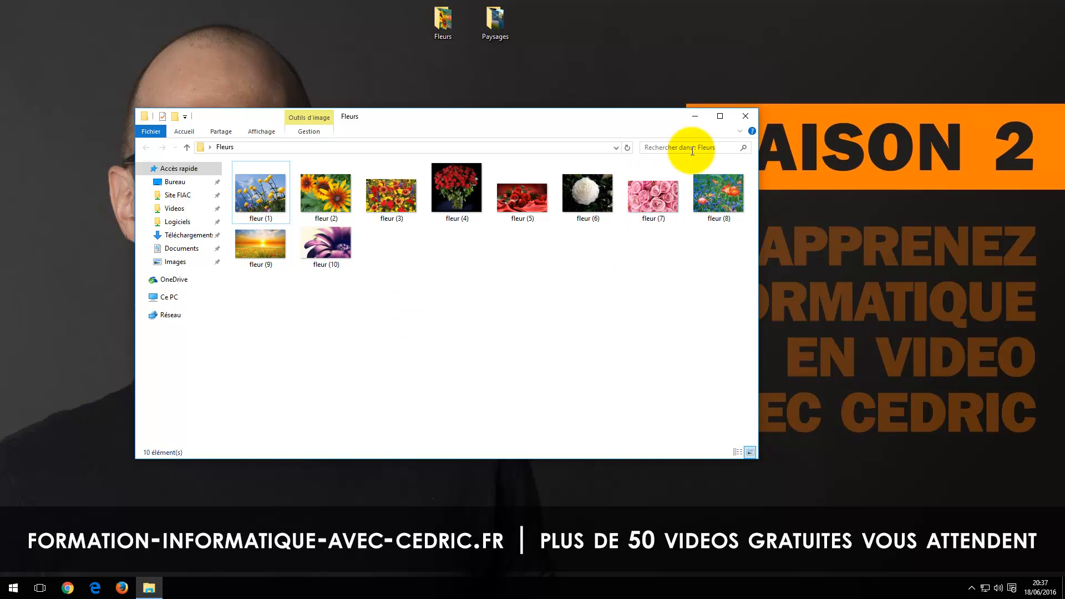
Step: Close the Fleurs folder, view the image names in the Paysages folder and close that folder too
click(743, 116)
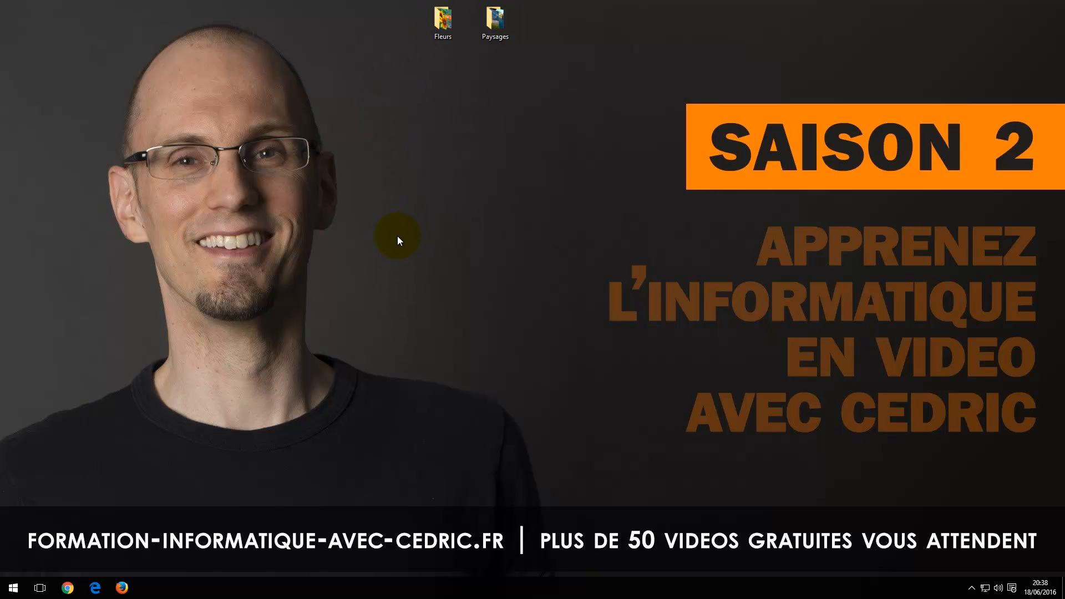
double_click(485, 43)
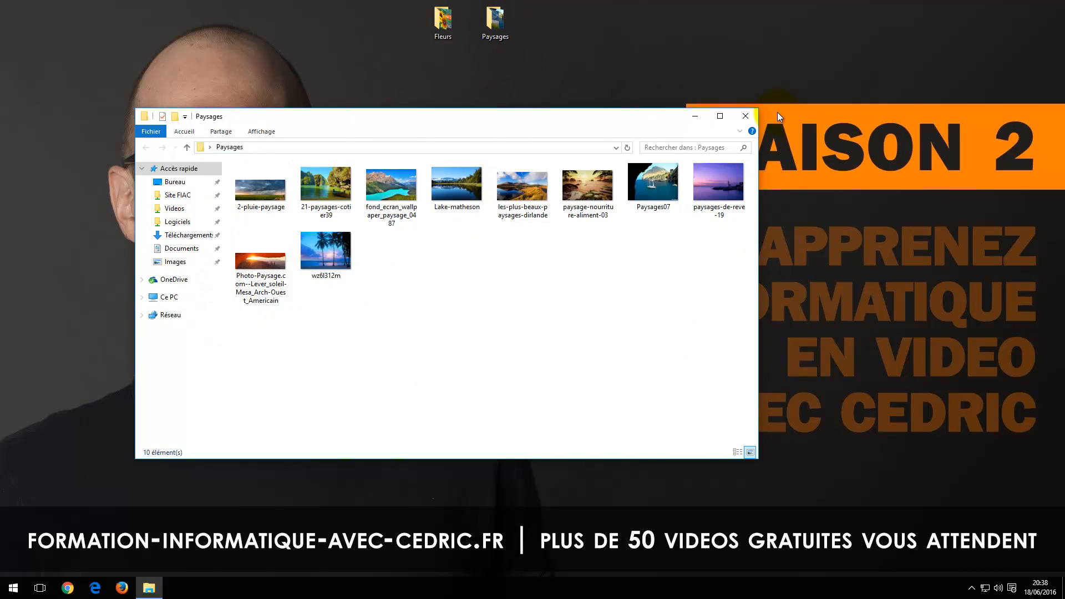
click(746, 116)
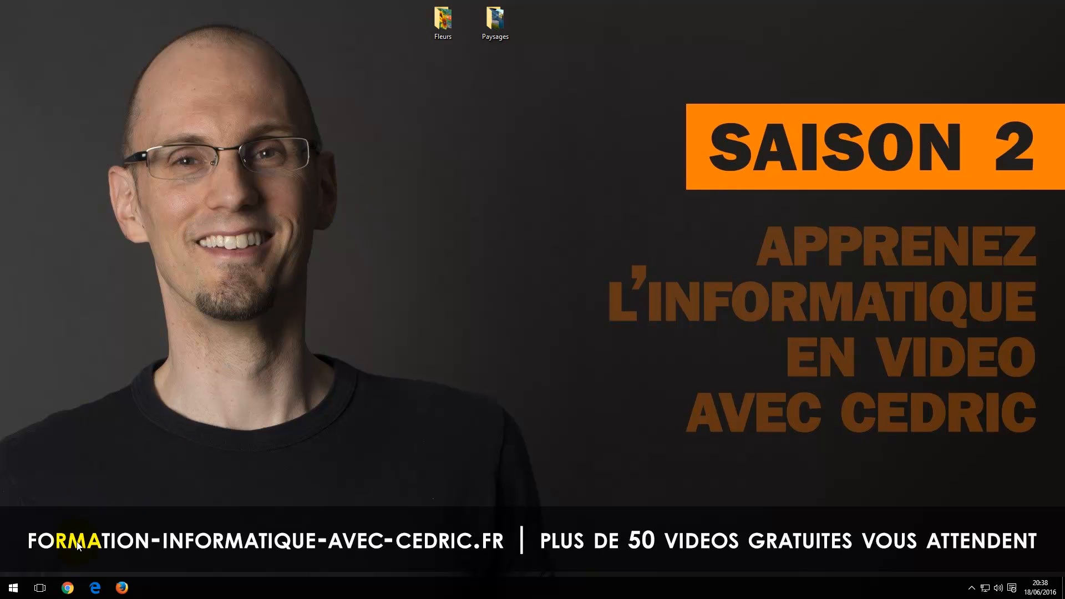
Step: Open Chrome, load the Google home page and search for "ant renome"
click(67, 587)
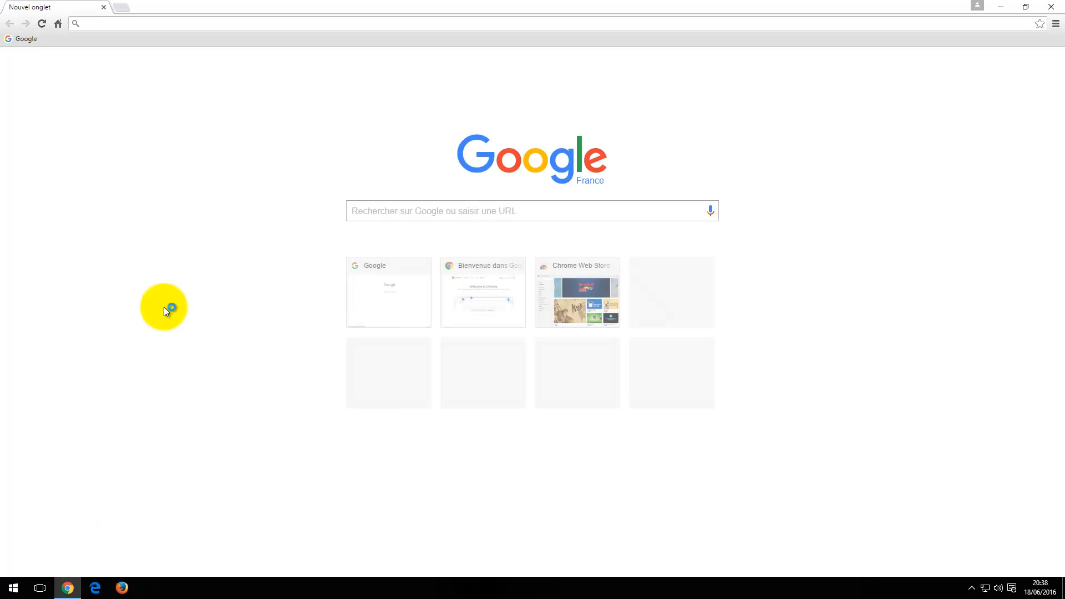
click(34, 37)
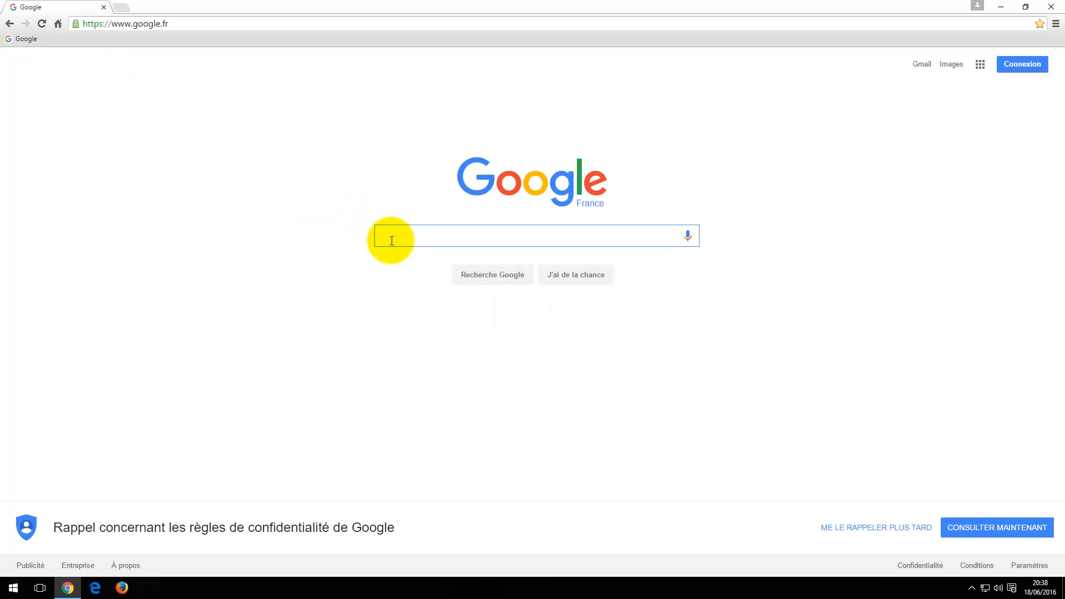
text(an)
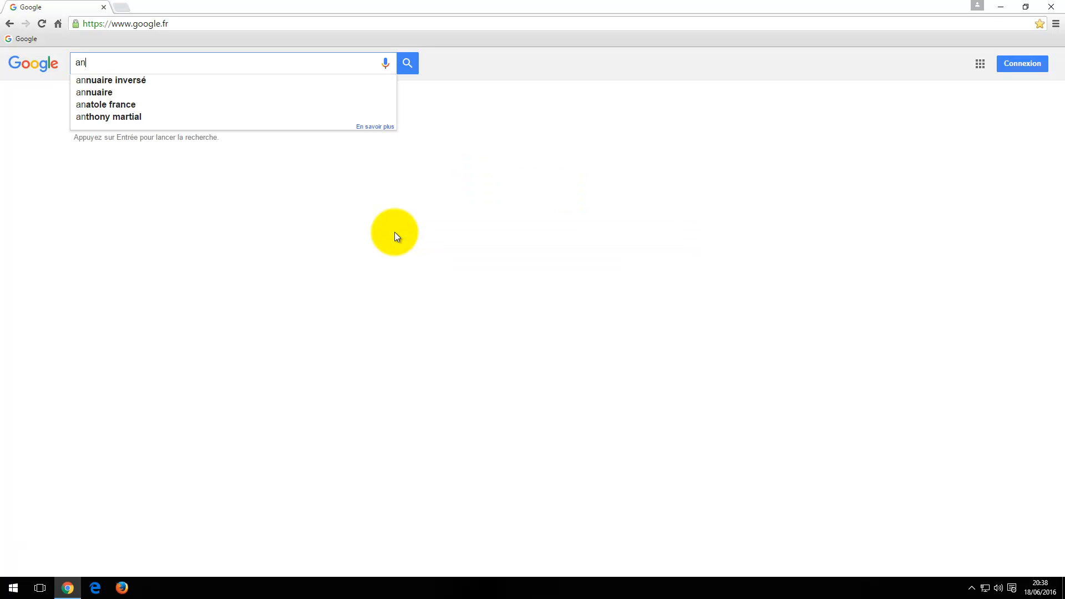
text(t renome)
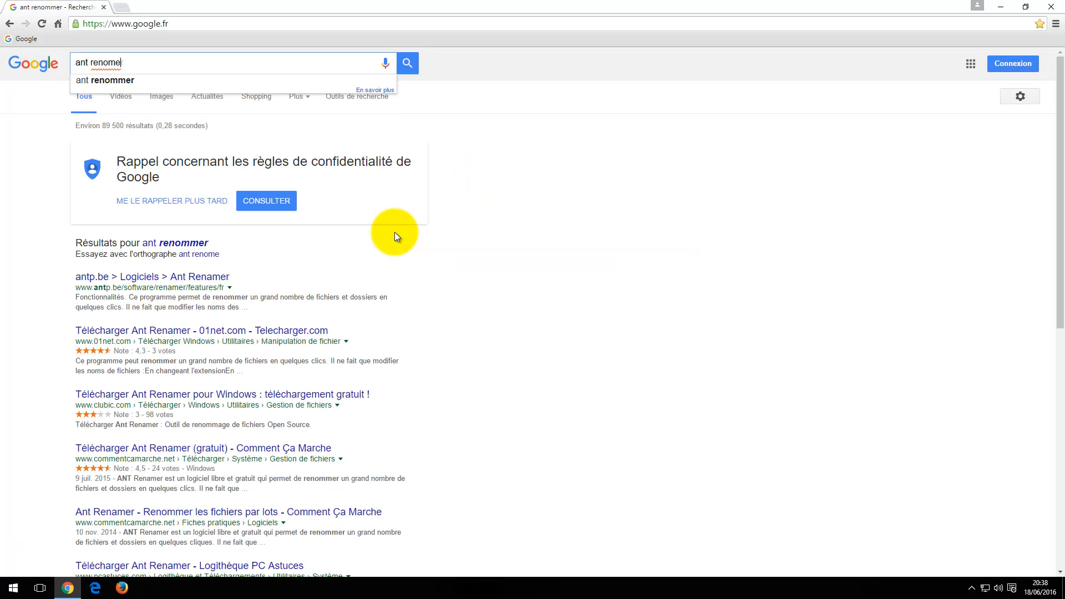
key(Return)
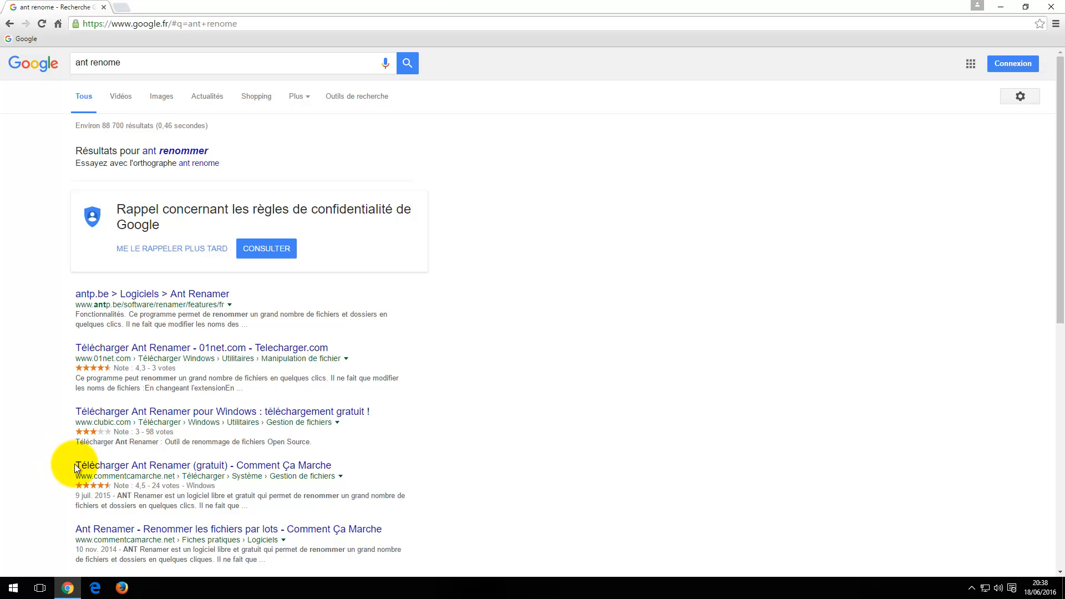
Step: Download the Ant Renamer installer from its Comment Ça Marche page and minimize the browser
click(176, 467)
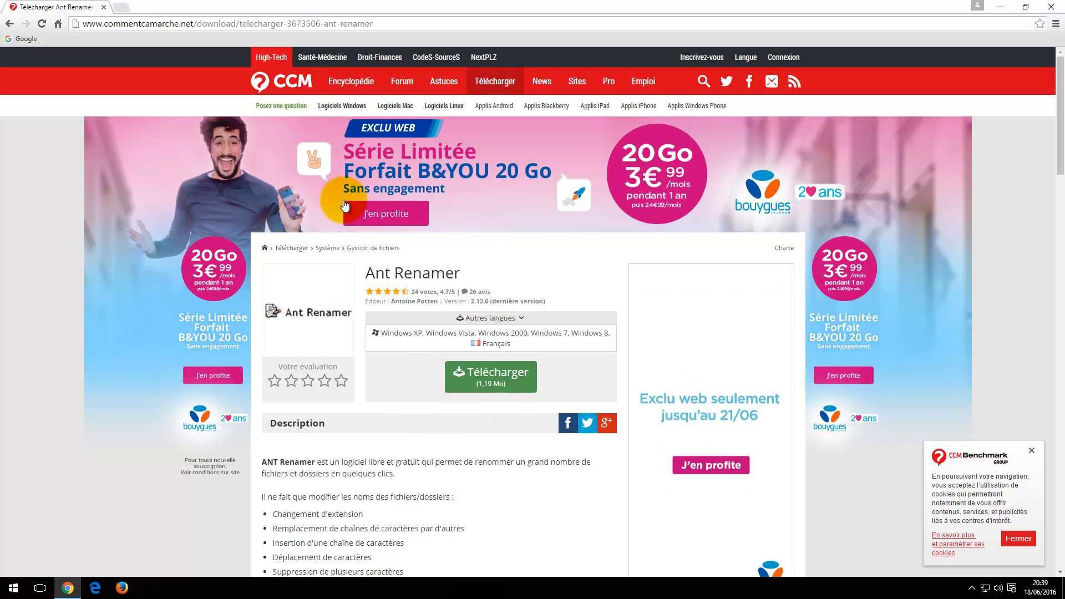
click(488, 378)
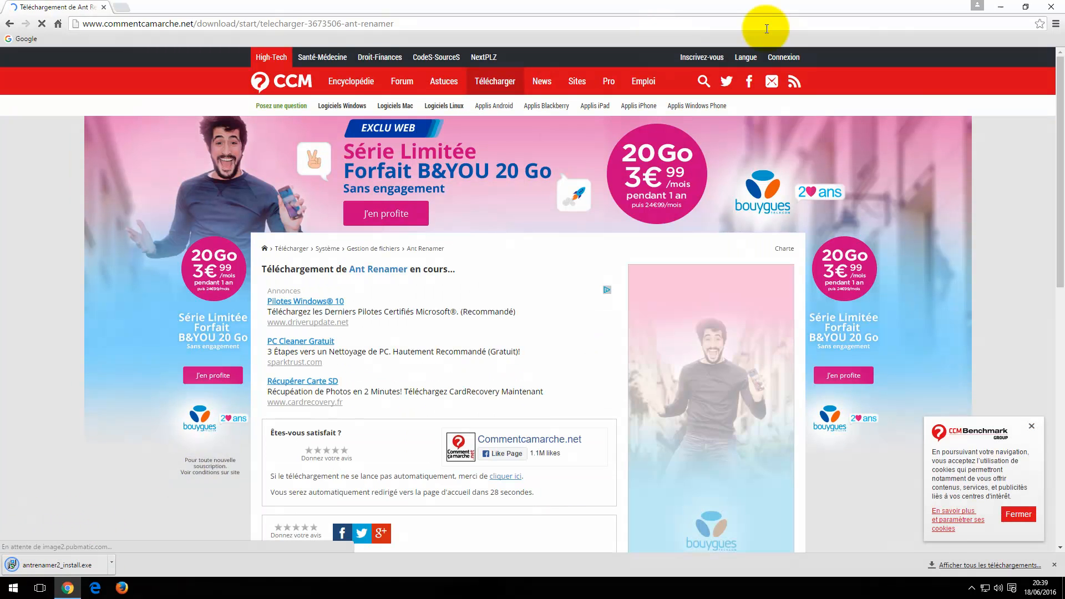
click(1000, 7)
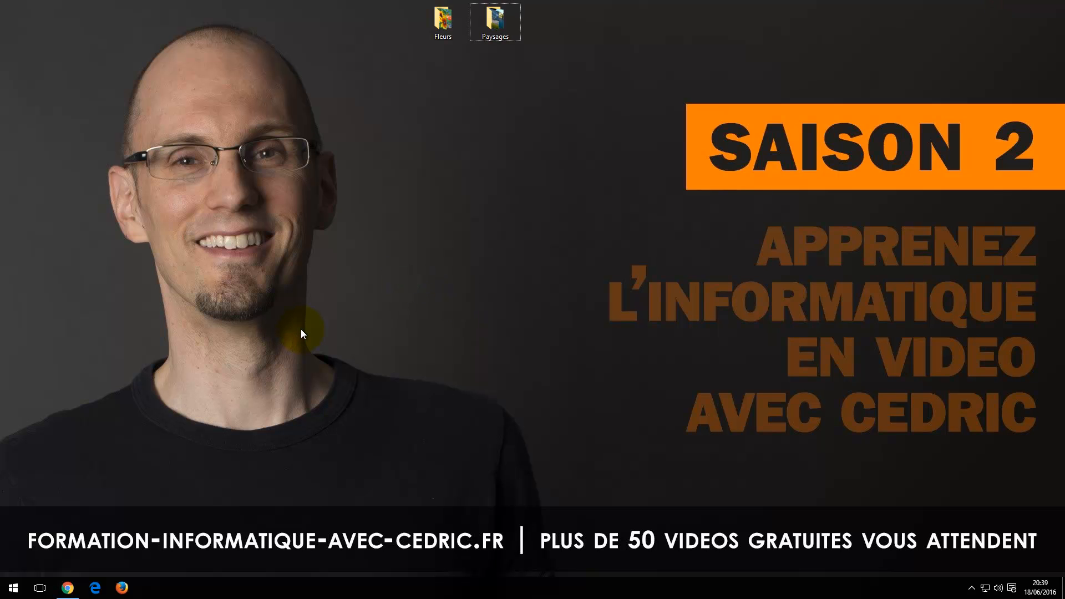
Step: Open the Téléchargements folder in File Explorer and launch the antrenamer2_install setup file
key(super+e)
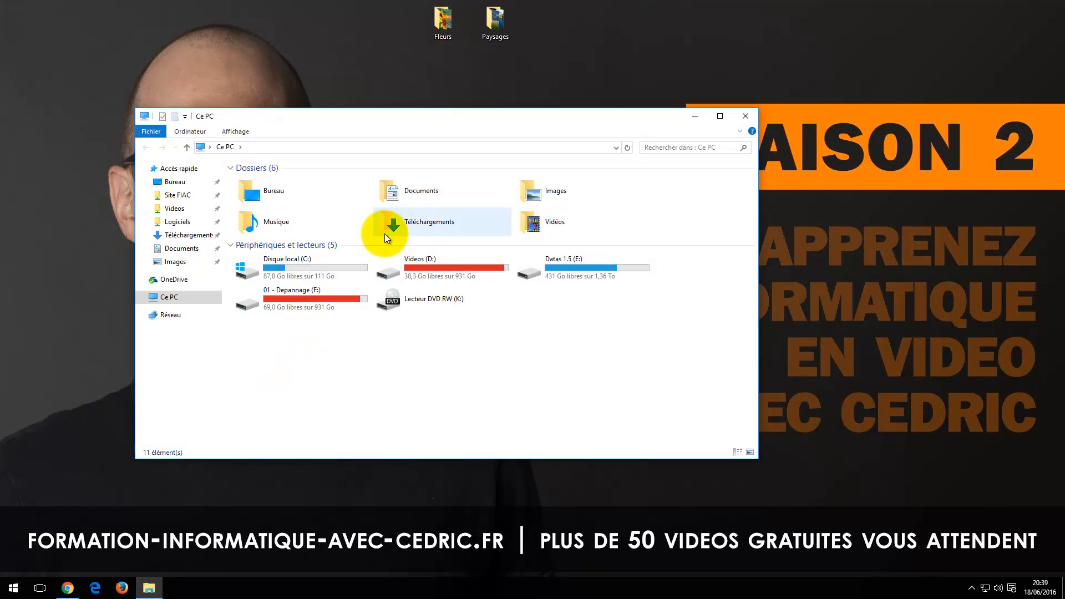
double_click(385, 234)
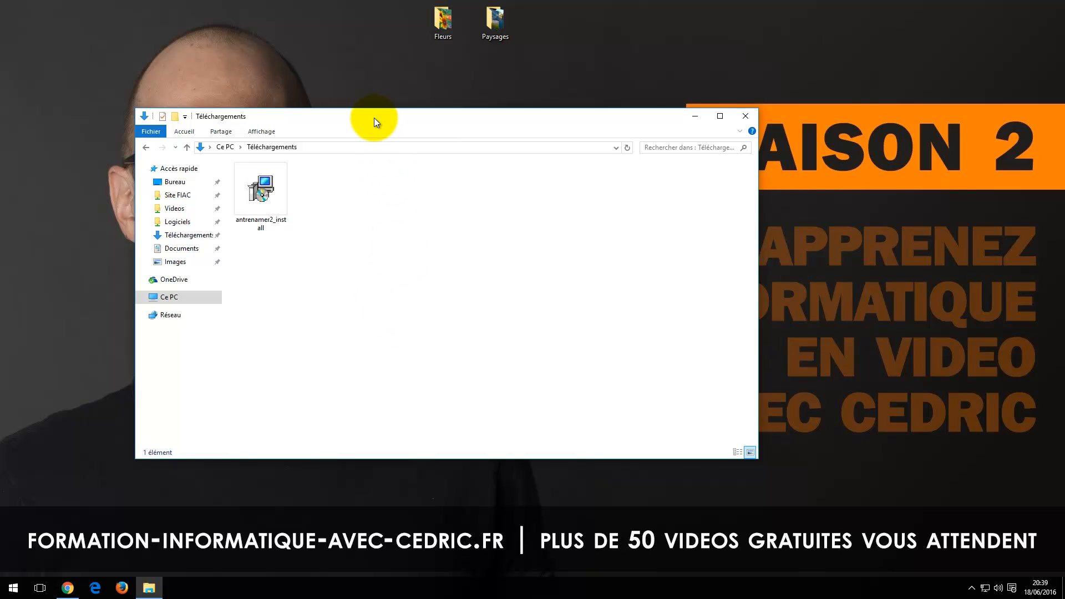
drag(374, 118, 432, 128)
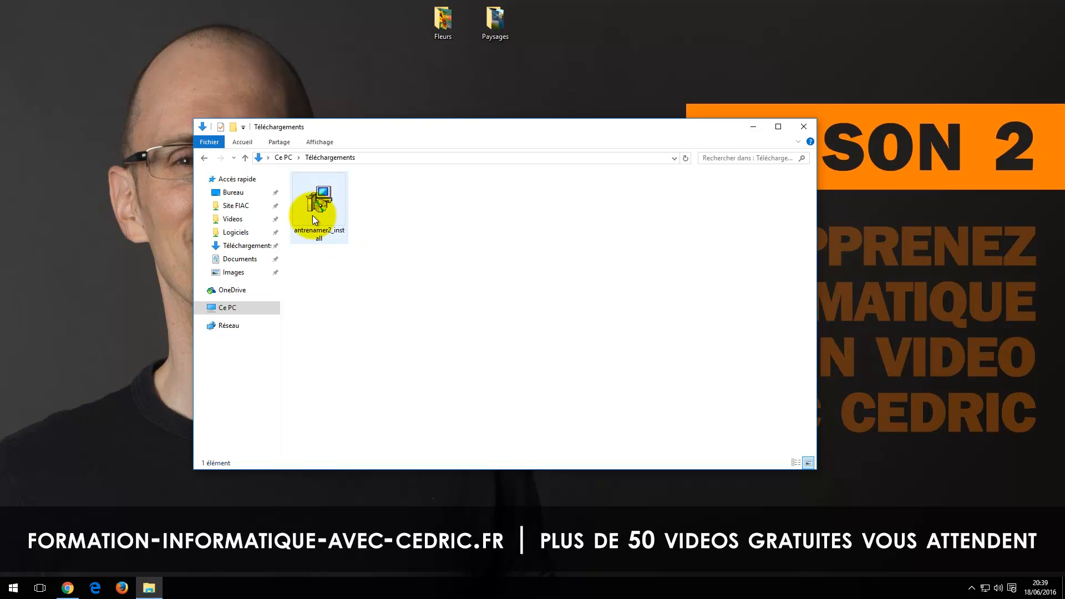
click(320, 202)
double_click(321, 202)
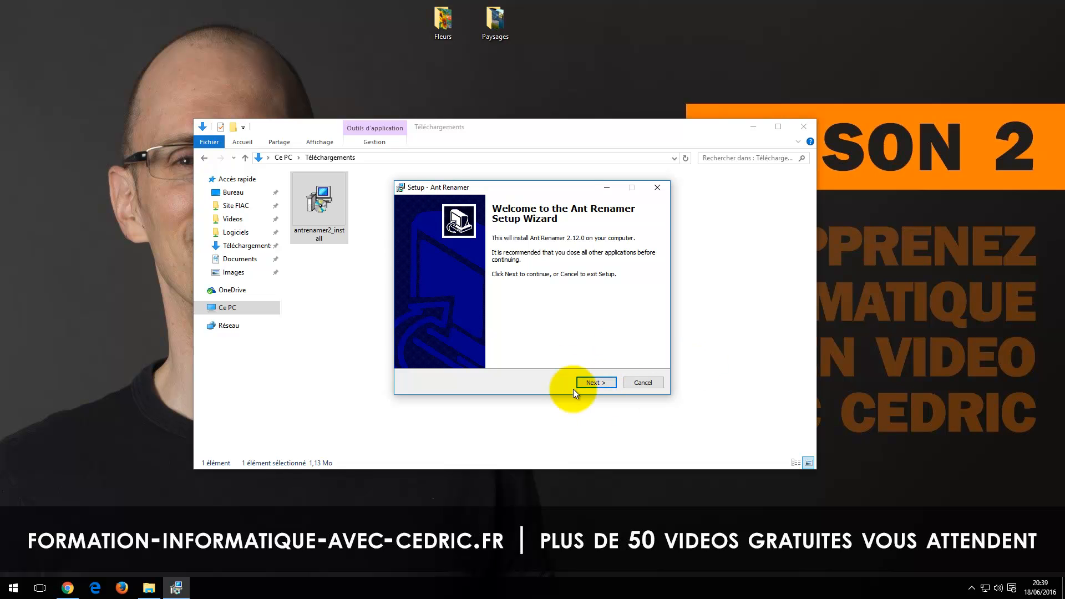
Step: Accept the Ant Renamer licence agreement, keep the default destination folder and exclude the Toolbar icon sets component
click(588, 381)
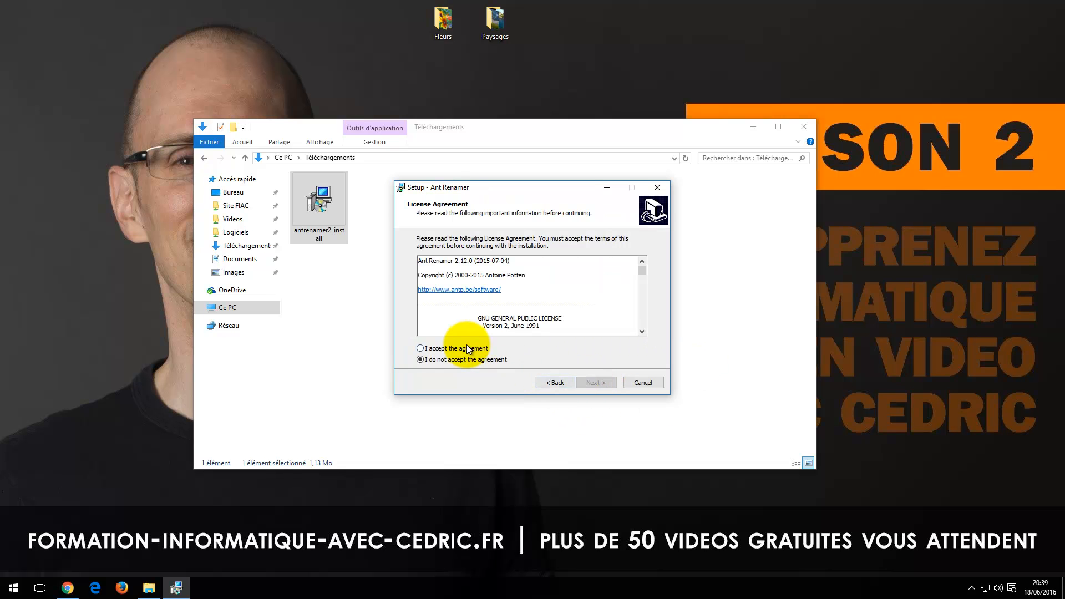
click(419, 349)
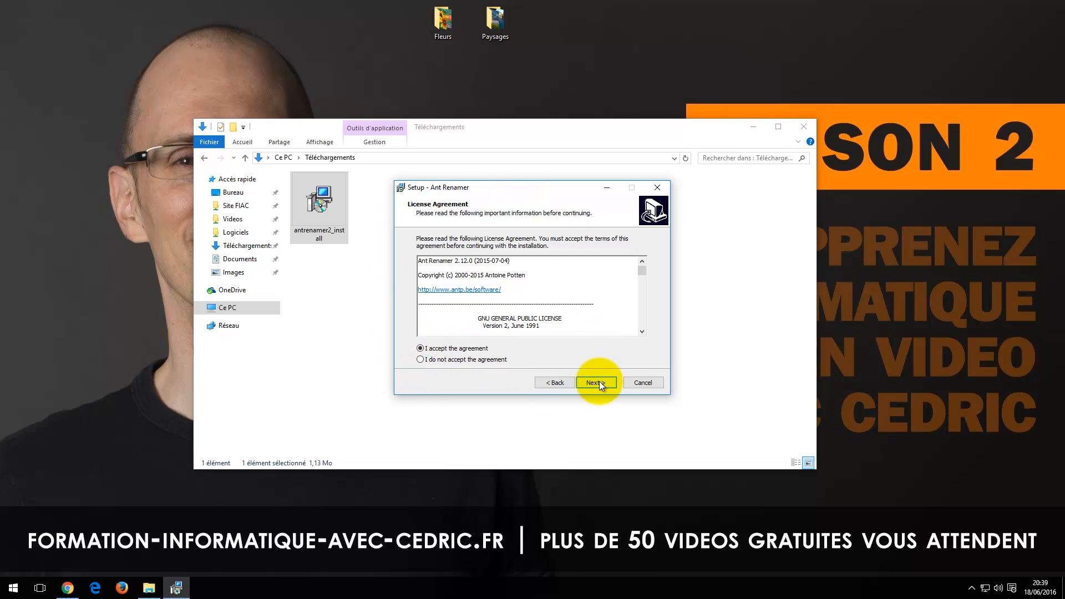
click(593, 382)
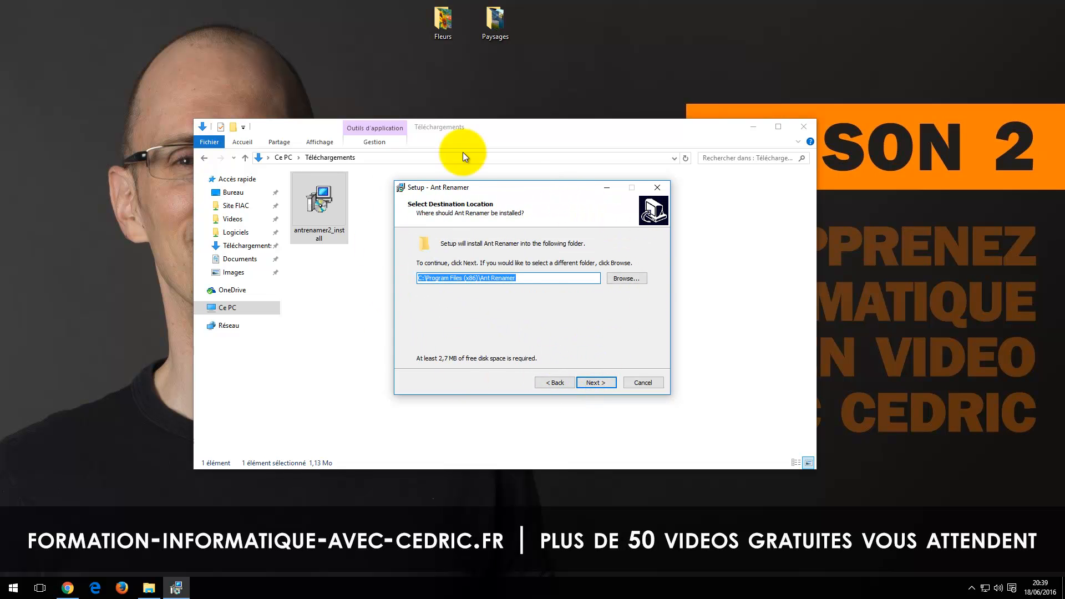
click(613, 382)
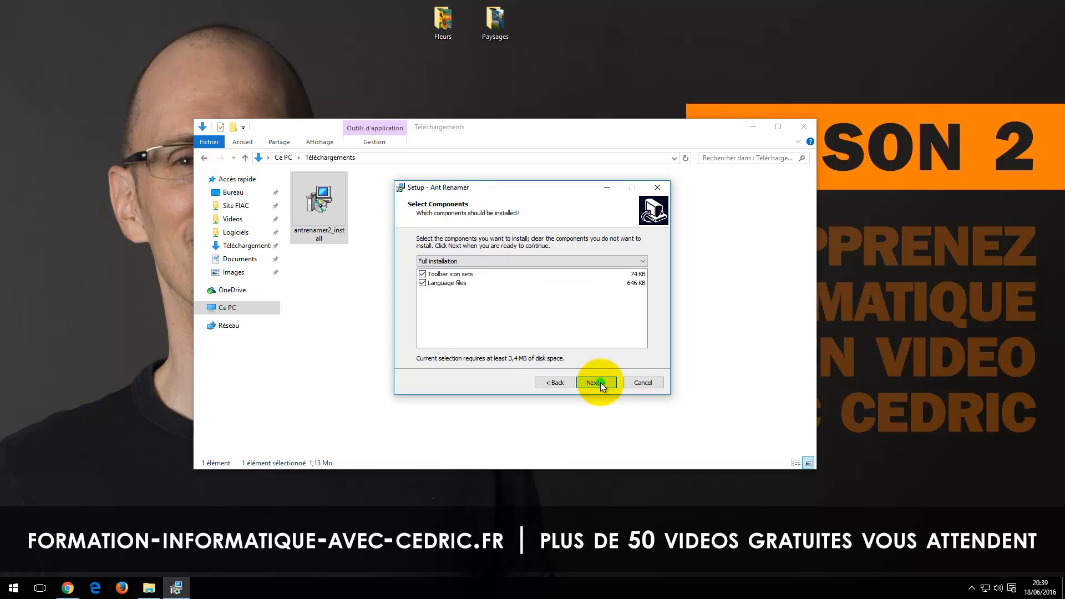
click(421, 274)
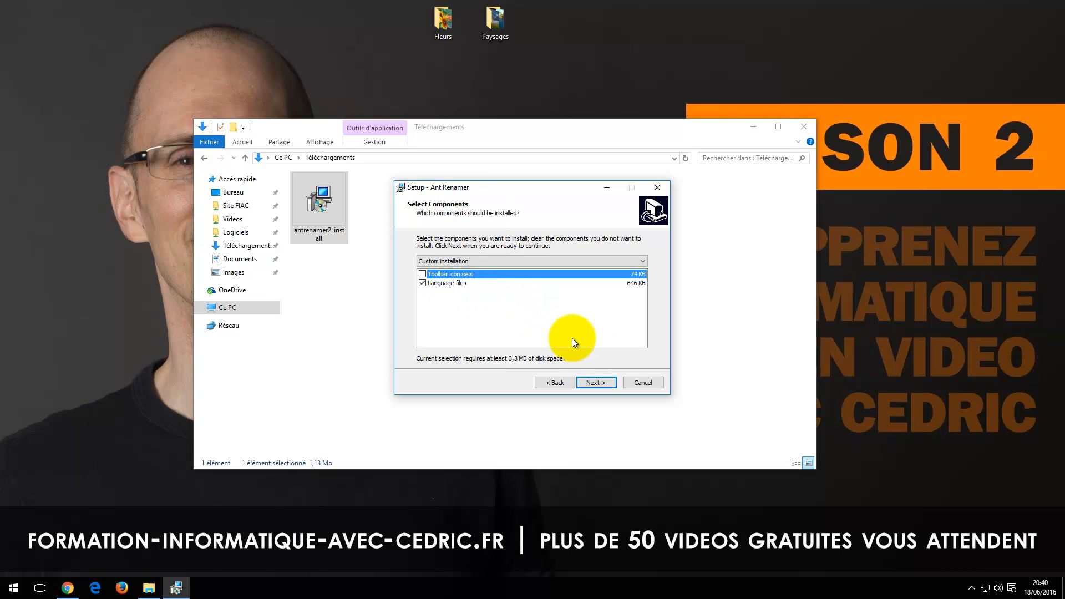
click(602, 381)
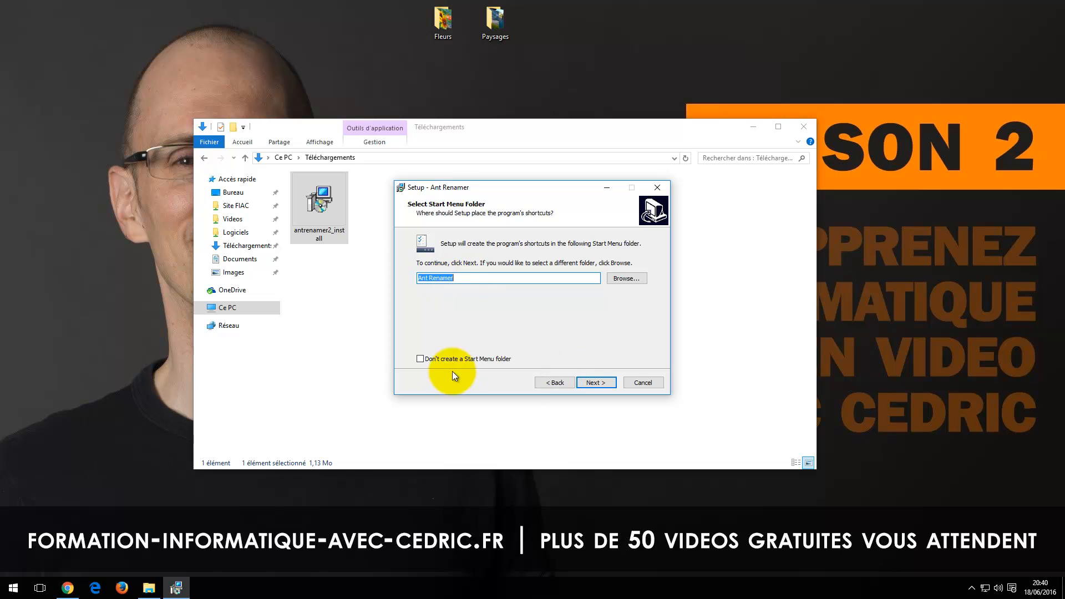
Step: Keep the Ant Renamer Start Menu folder, install the program and finish the setup wizard
click(600, 384)
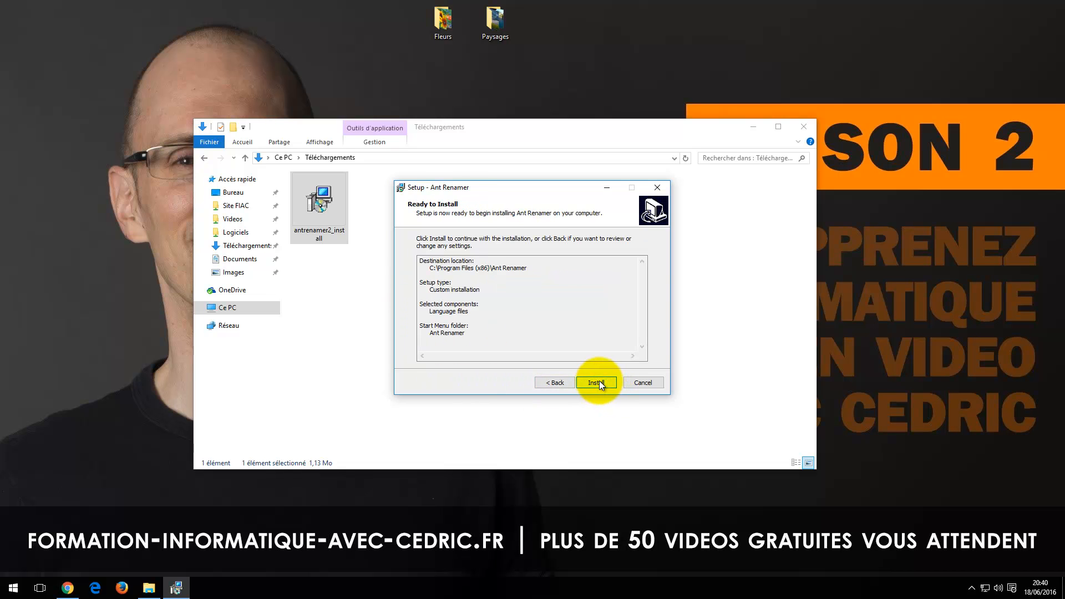
click(598, 383)
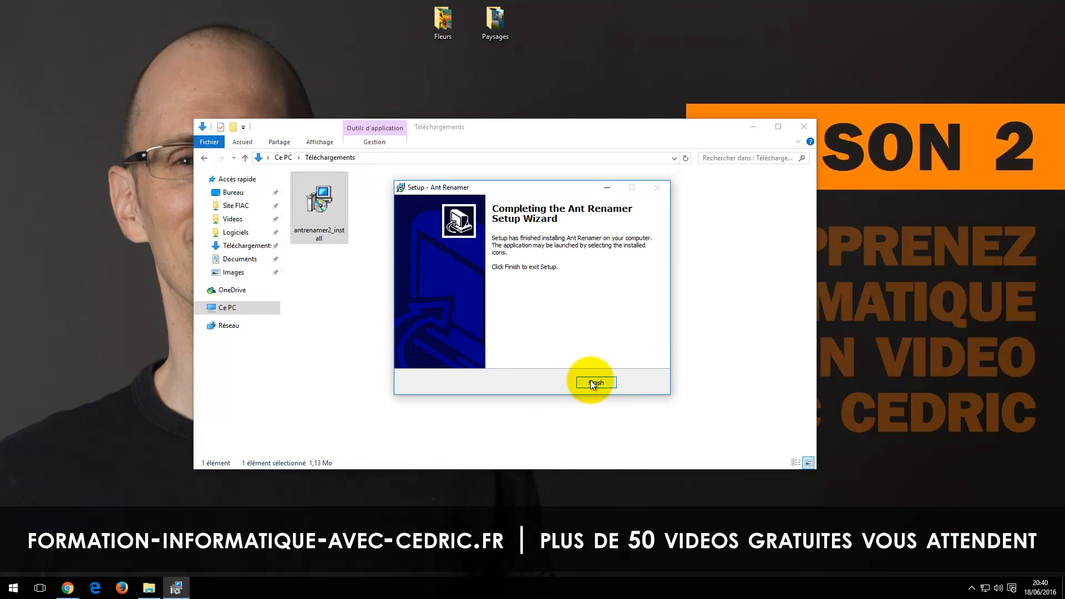
click(592, 383)
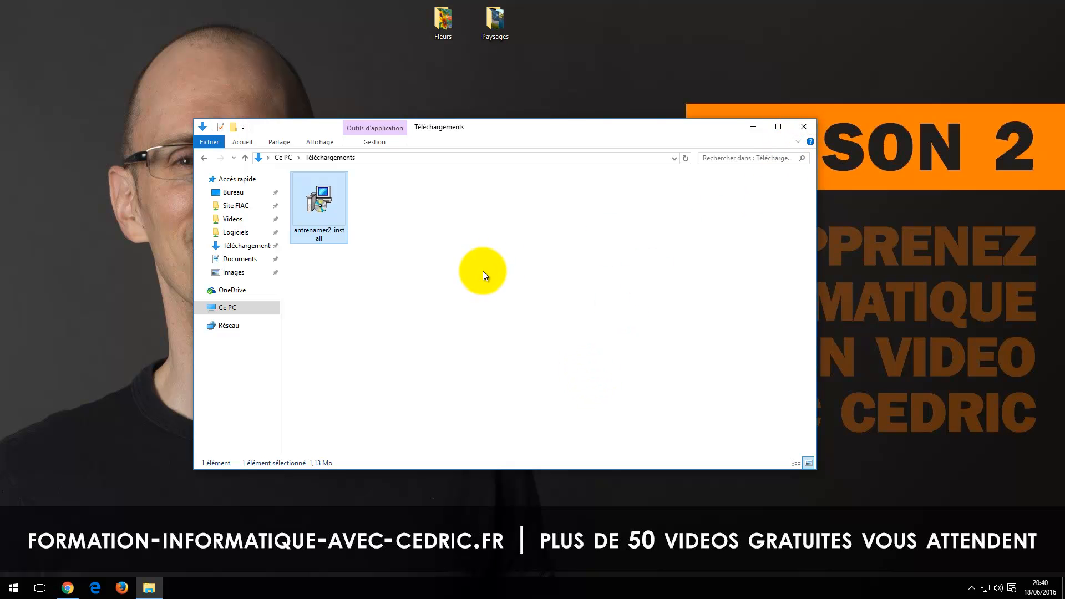
Step: Delete the antrenamer2_install setup file from the Téléchargements folder and close the folder window
click(439, 269)
right_click(323, 199)
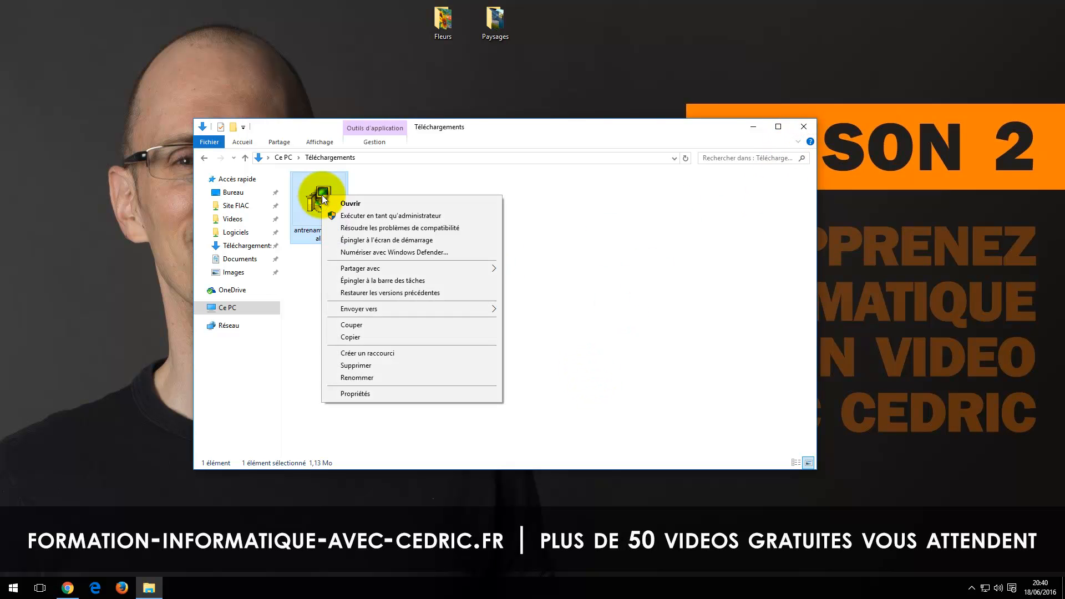
click(351, 366)
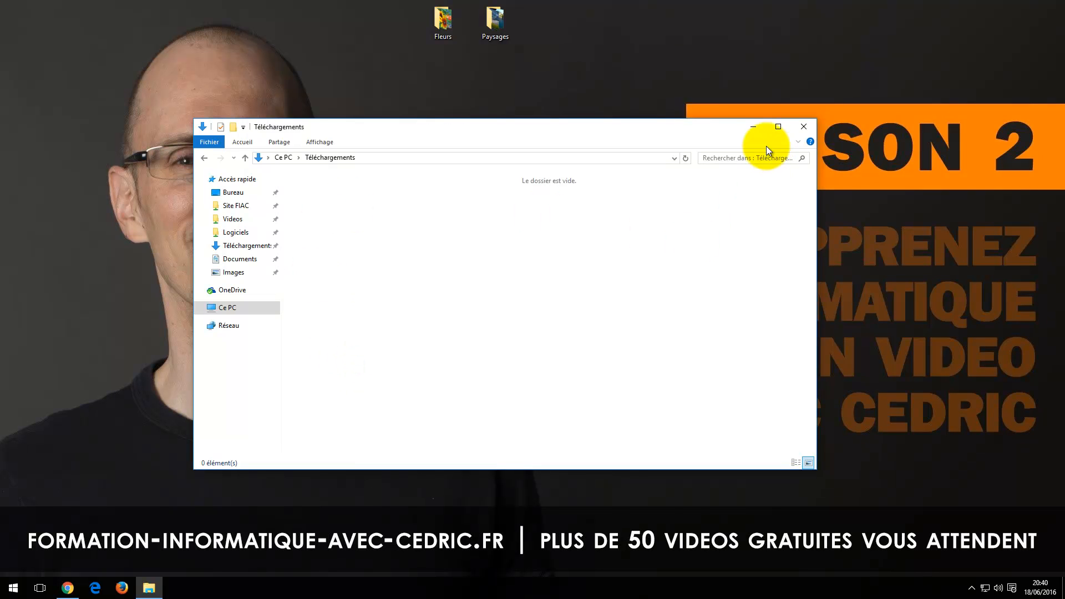
click(803, 127)
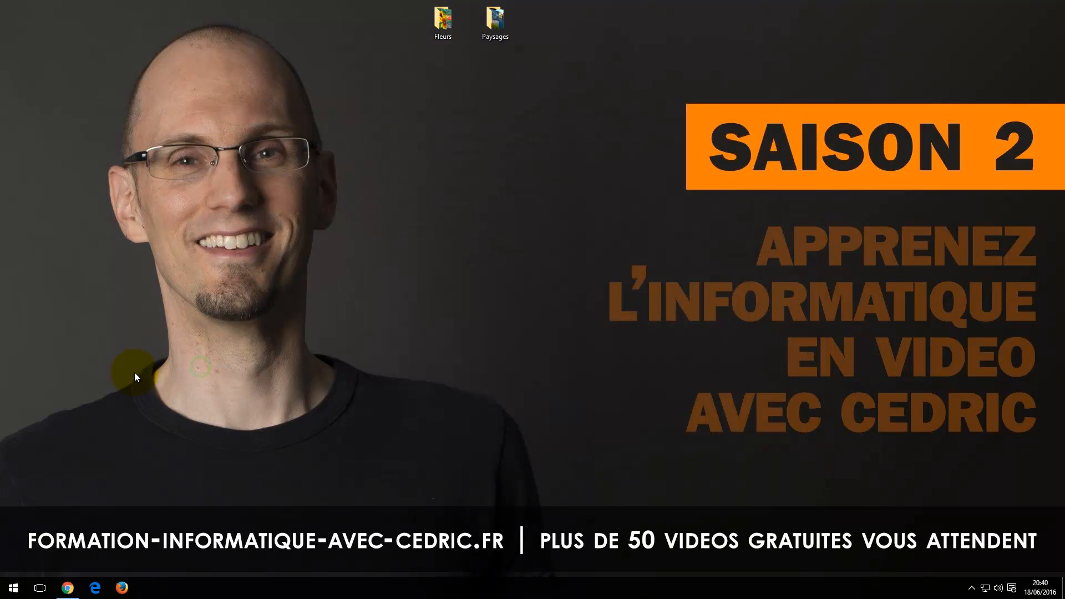
Step: Search Windows for "ant", launch Ant Renamer and set its interface language to French
click(13, 587)
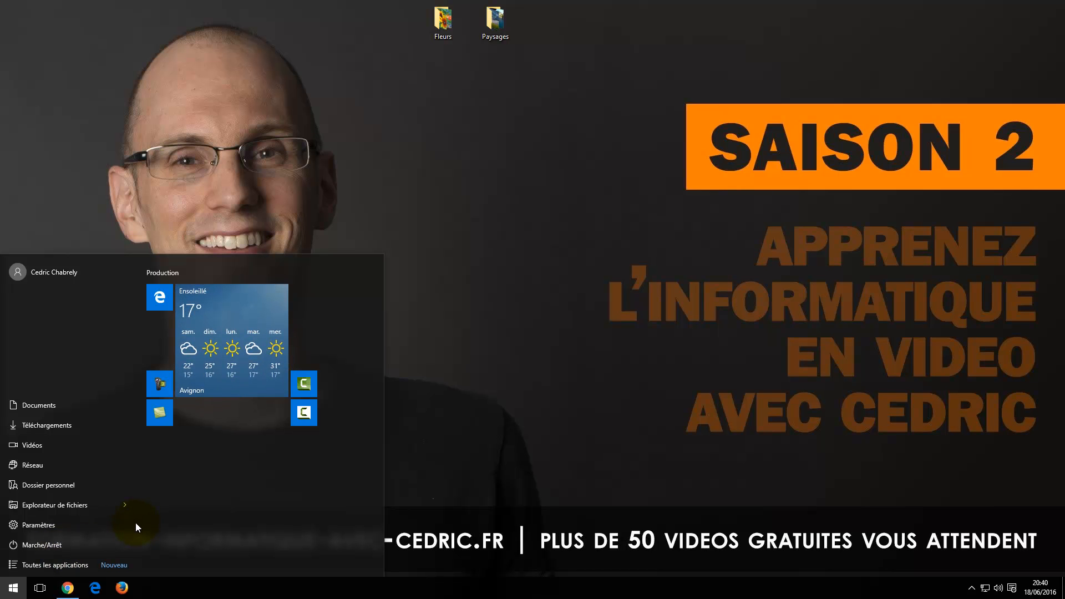
text(ant)
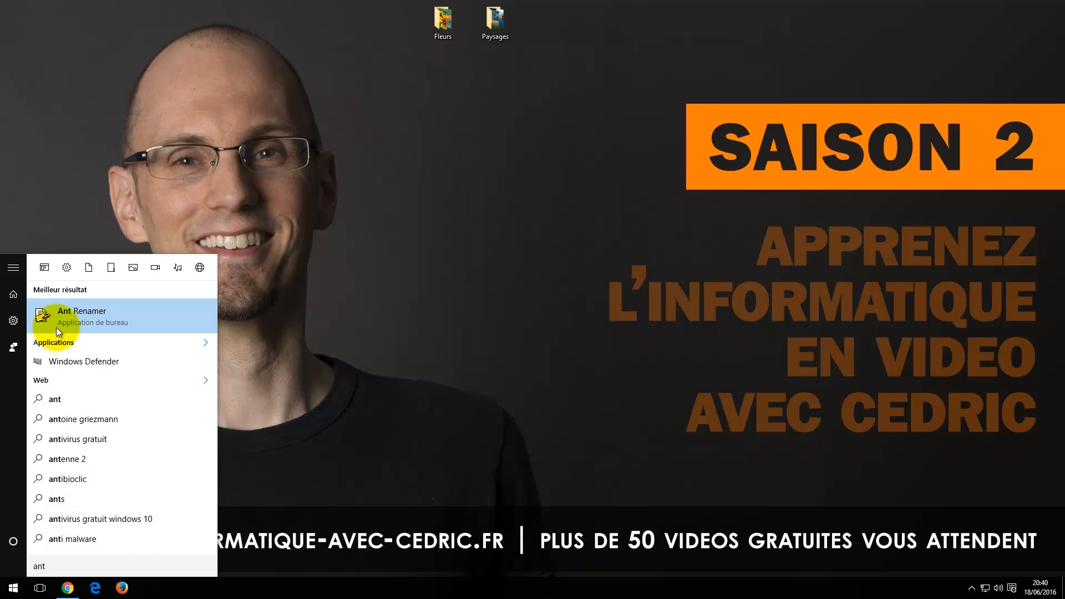
click(48, 315)
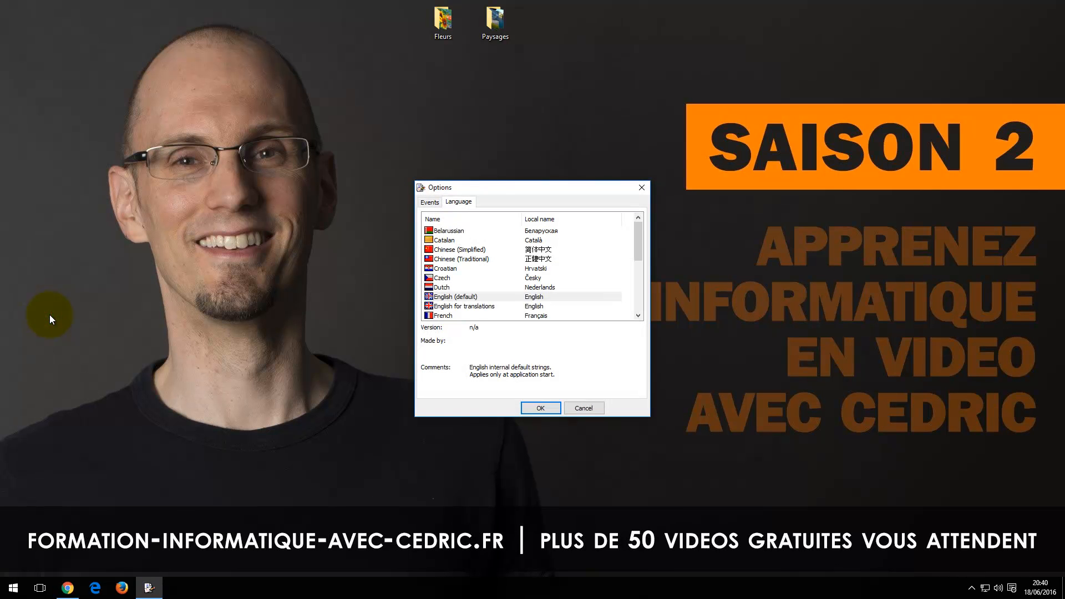
right_click(146, 592)
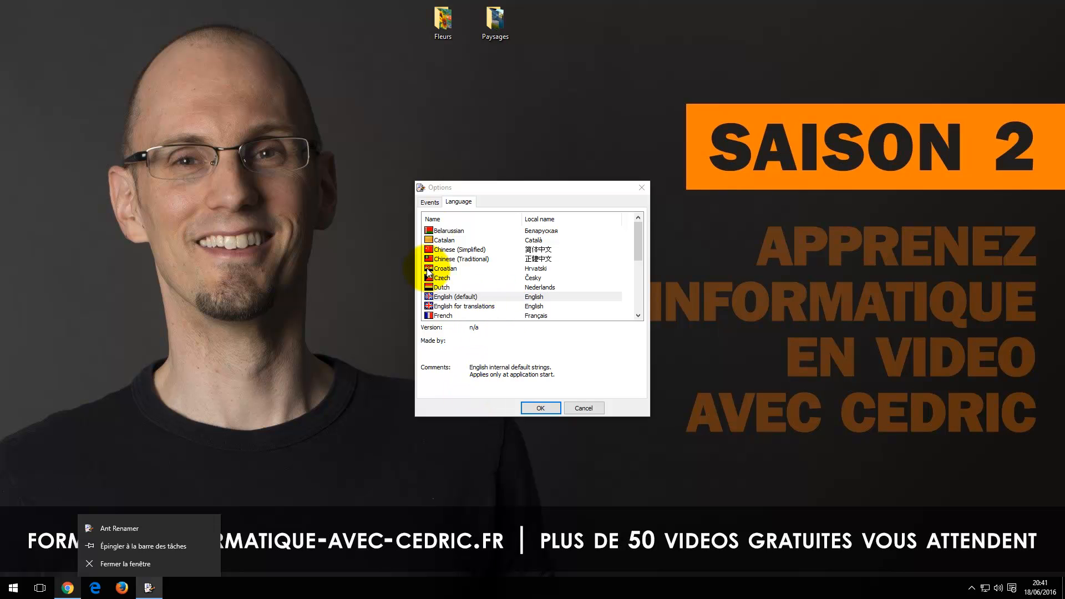
click(438, 316)
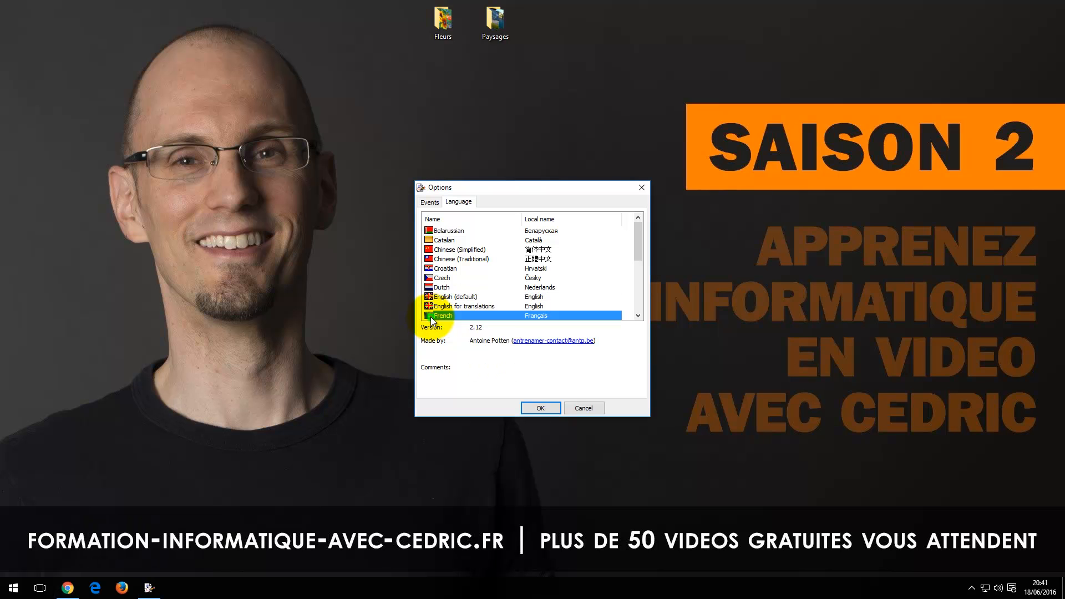
click(538, 409)
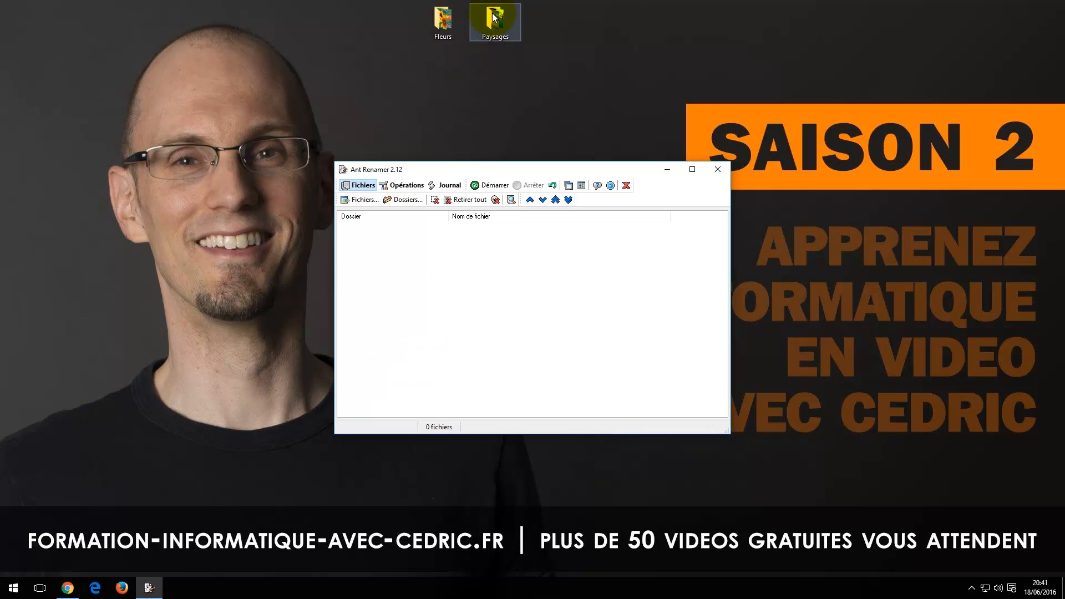
Step: Add the files of the desktop Paysages folder to the file list with the default options and widen the Dossier column
drag(496, 18, 387, 266)
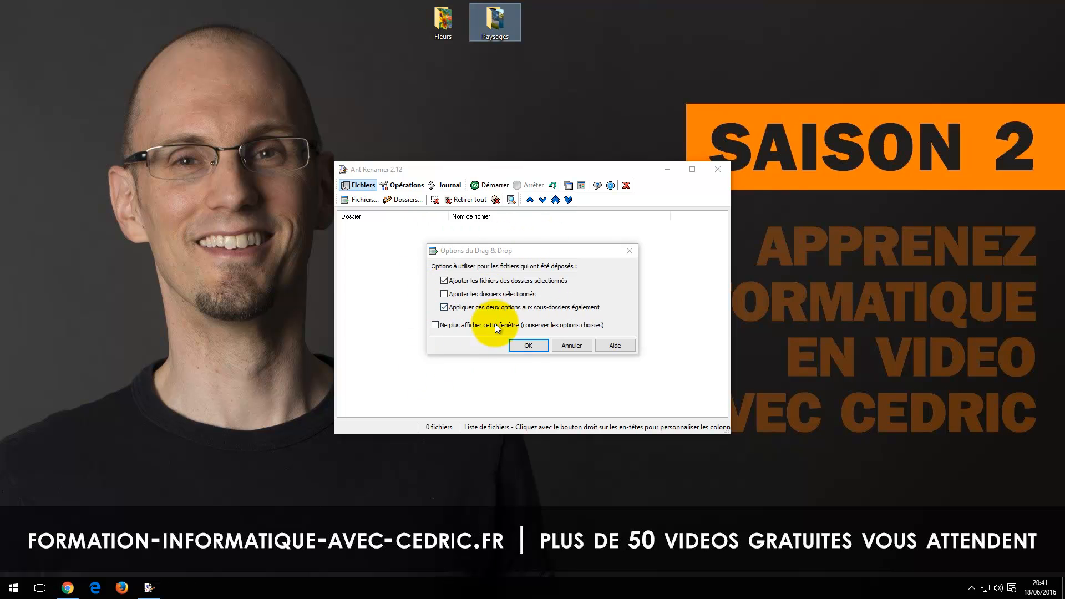
click(526, 346)
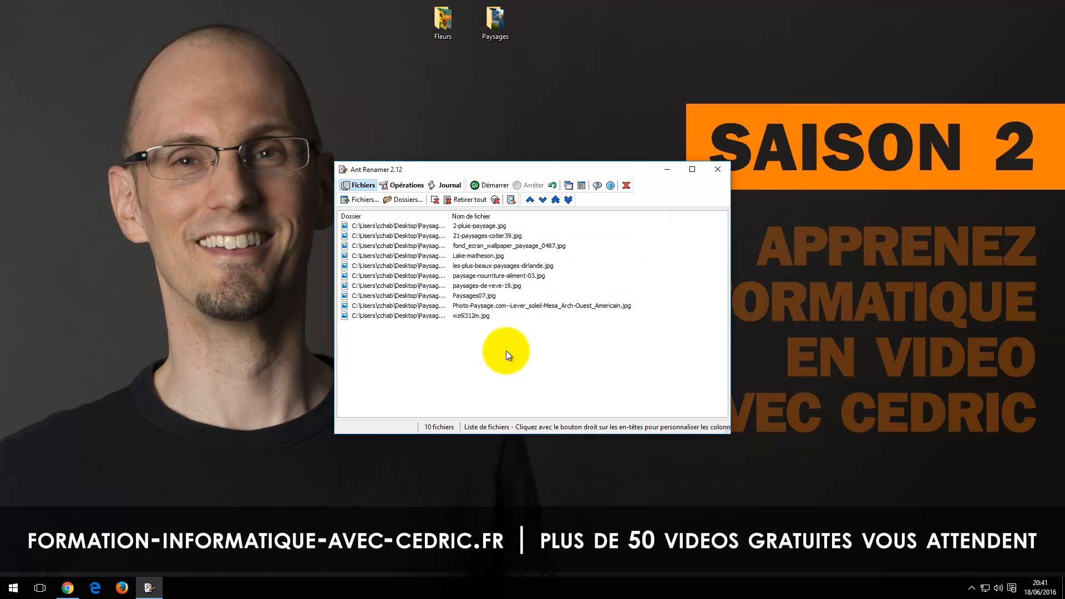
drag(449, 215, 472, 225)
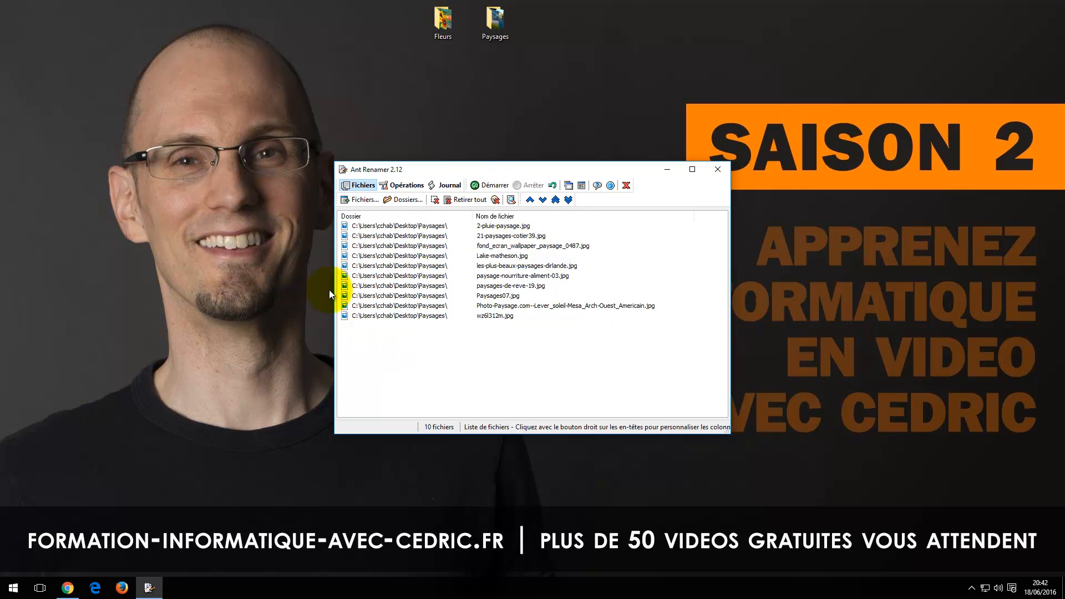
Step: Select all the Paysages files in the list, clear the selection and remove every file from the list
click(491, 22)
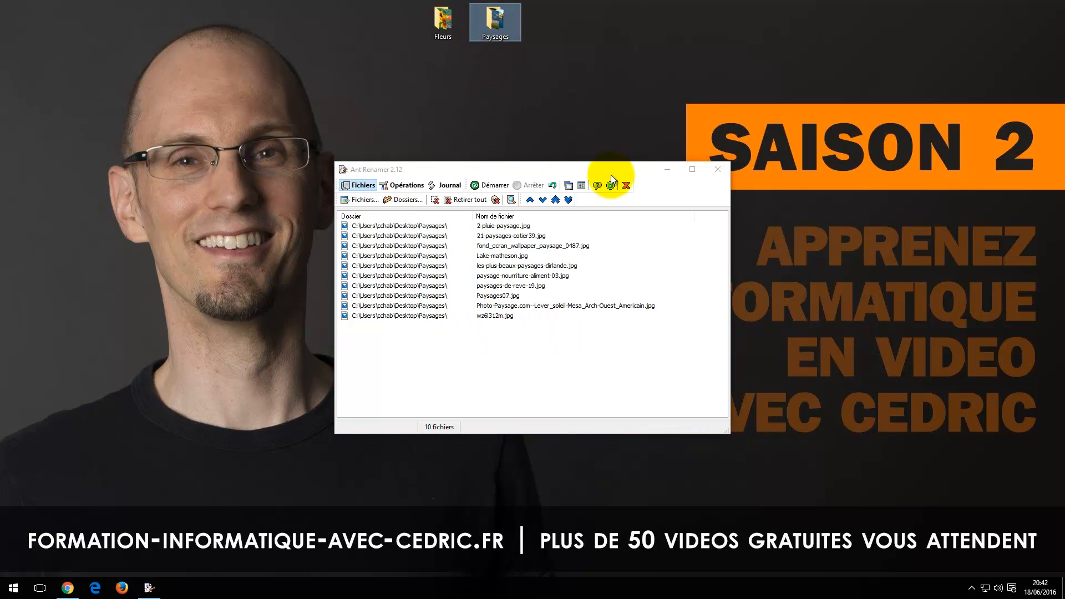
click(371, 225)
shift+click(362, 313)
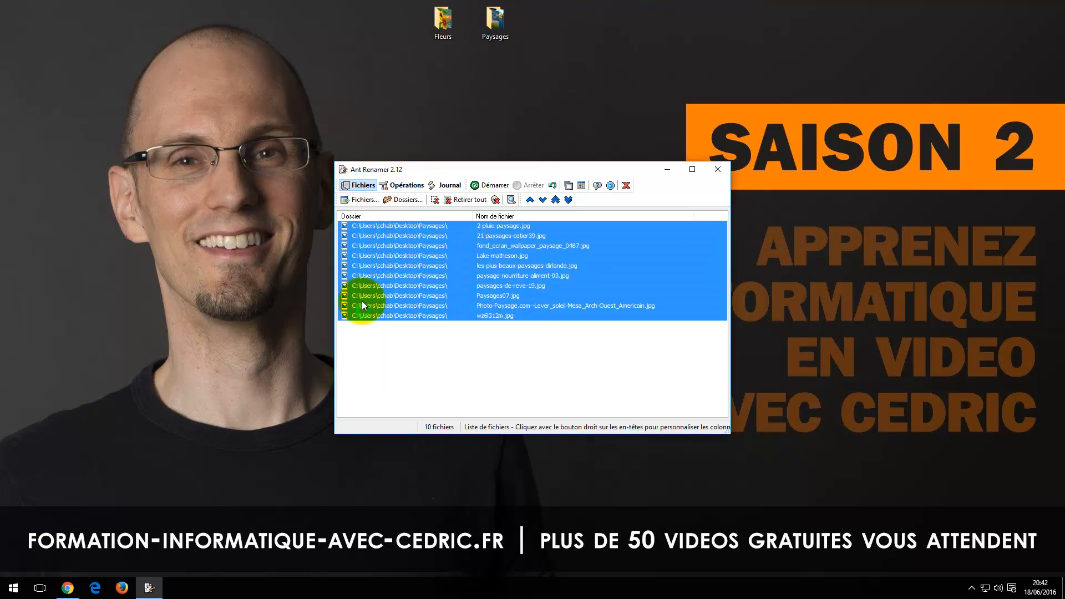
click(389, 336)
drag(417, 337, 369, 225)
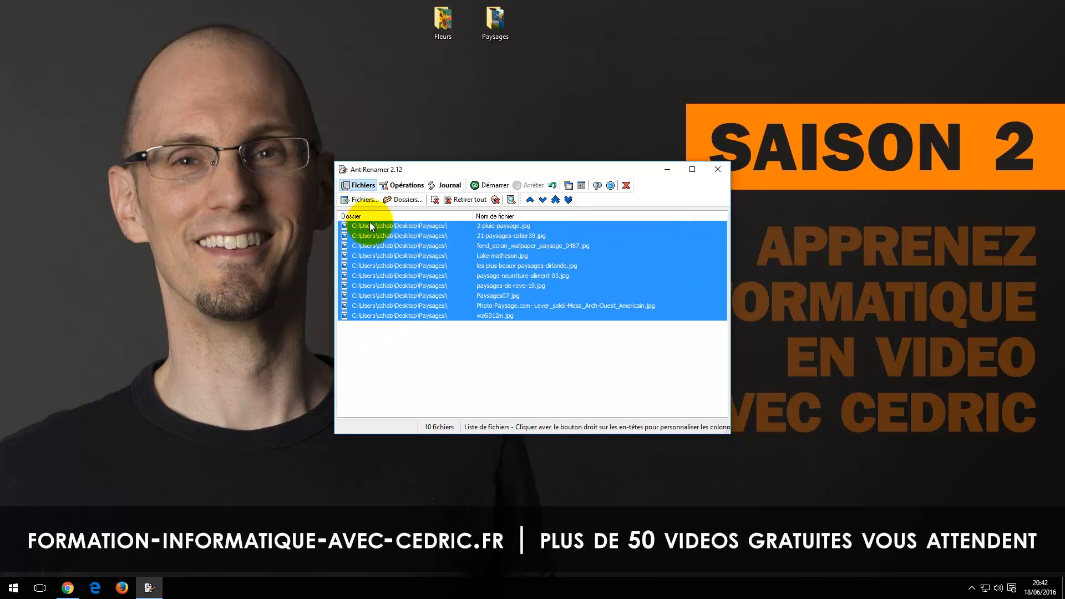
click(465, 276)
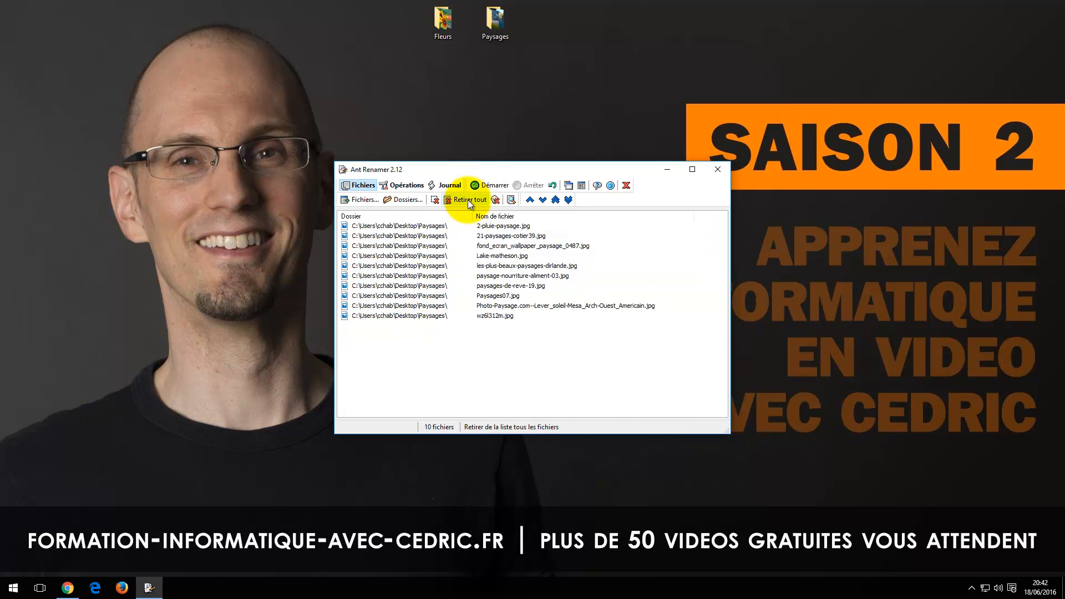
click(473, 200)
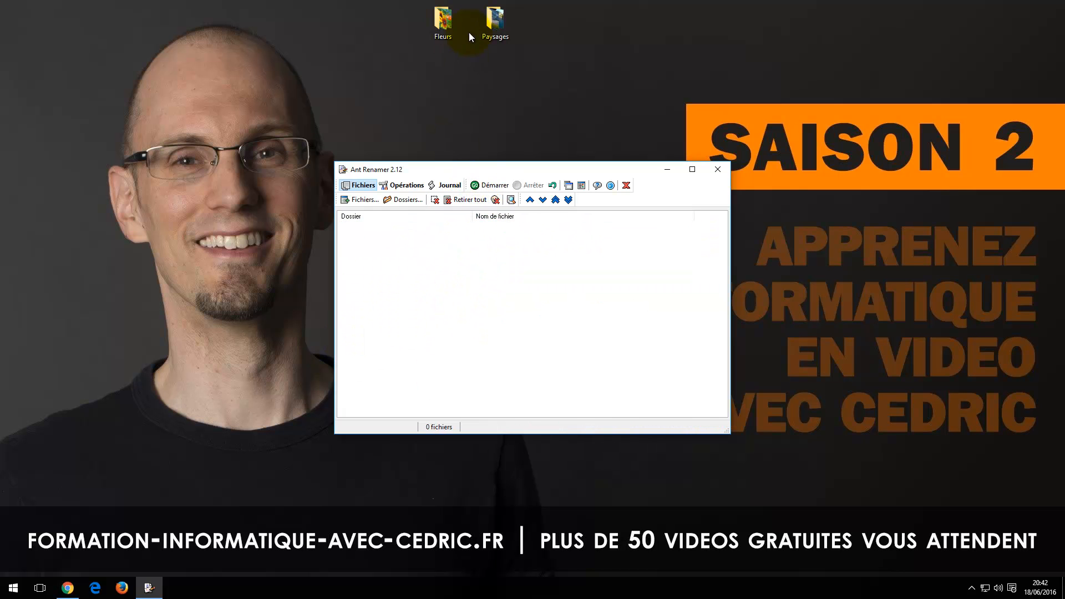
Step: Open the desktop Paysages folder and place its window and the Ant Renamer window side by side
double_click(494, 21)
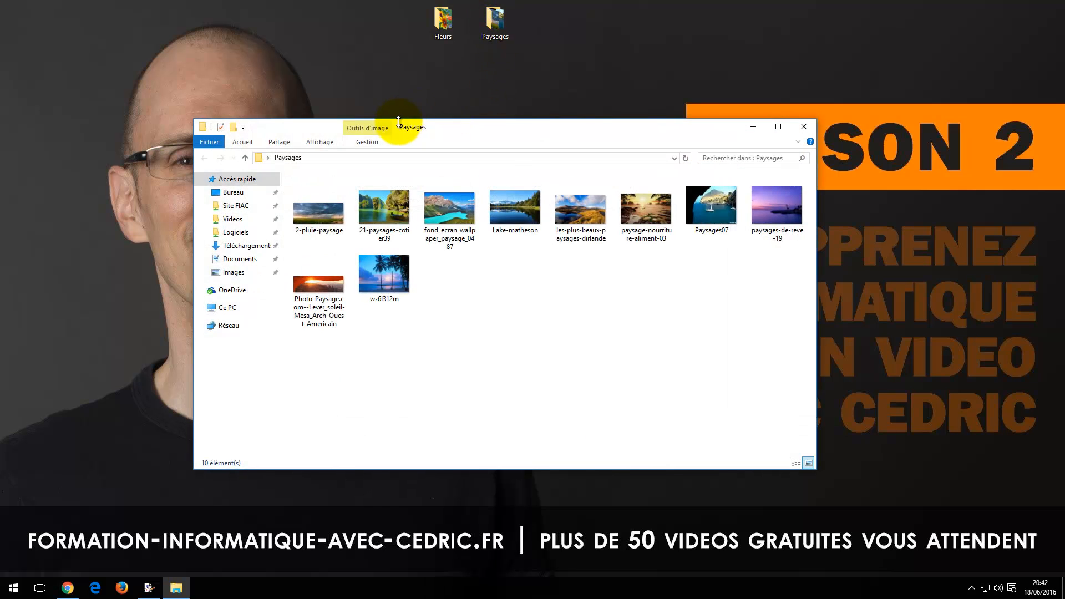
drag(340, 130, 568, 163)
drag(417, 168, 167, 138)
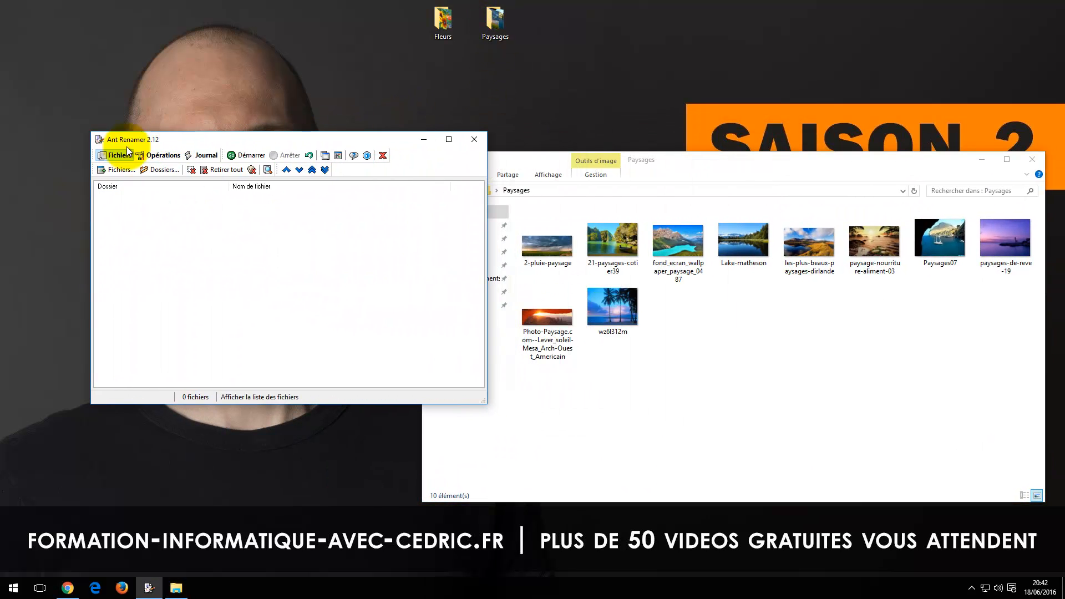
click(556, 258)
shift+click(874, 241)
drag(551, 244, 260, 300)
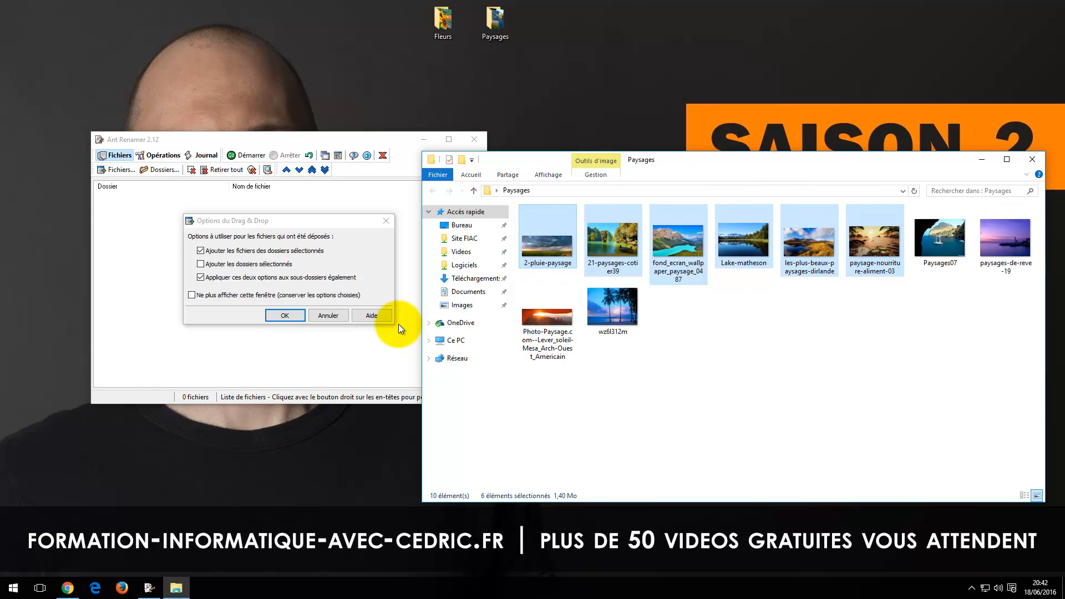
click(343, 315)
click(215, 168)
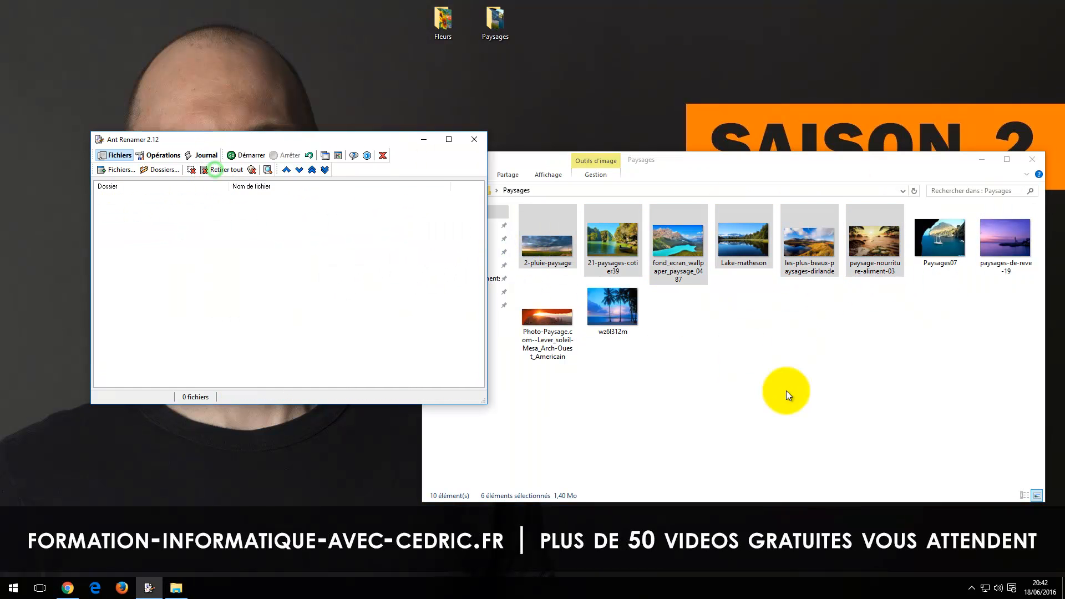
Step: Add only the first five images of the Paysages folder, 2-pluie-paysage to les-plus-beaux-paysages-dirlande, to the Ant Renamer file list
click(795, 386)
click(538, 242)
shift+click(792, 252)
drag(547, 250, 168, 314)
click(284, 313)
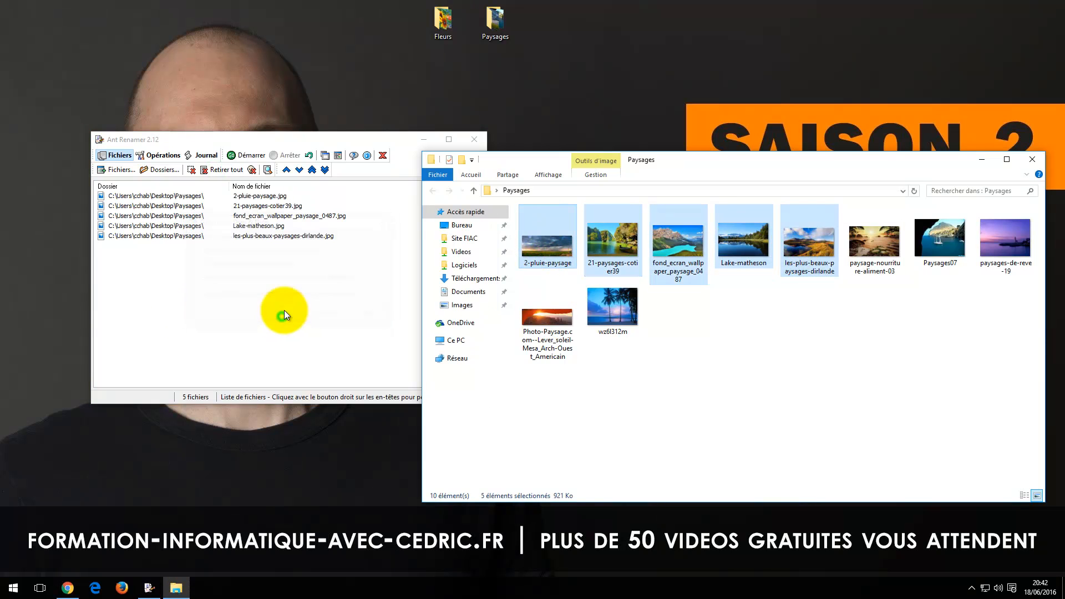
click(314, 140)
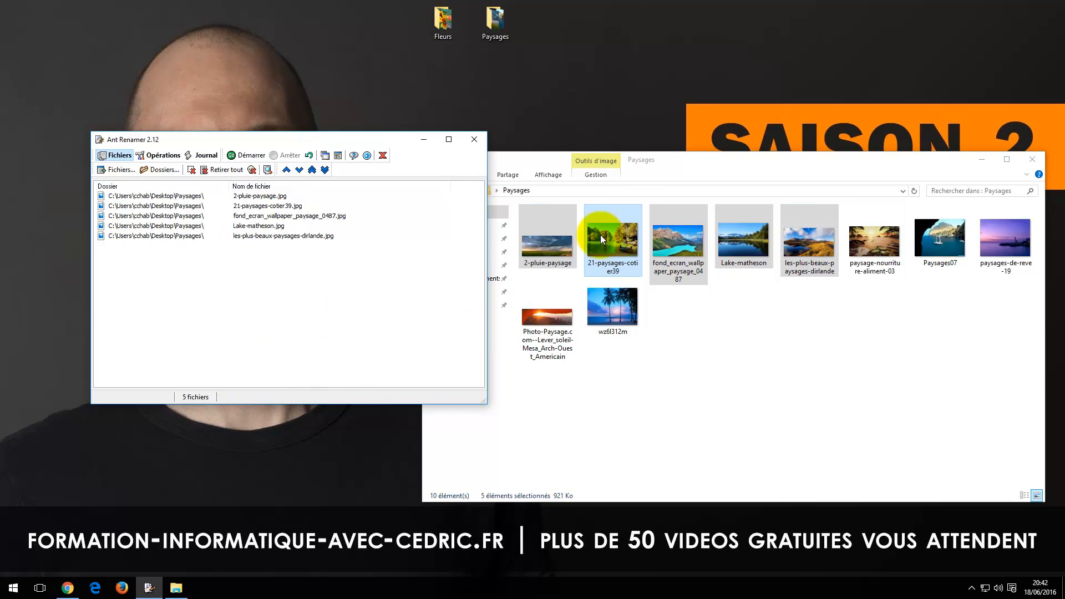
Step: Show the available renaming operations and examine the settings for changing the extension and replacing multiple strings
click(153, 158)
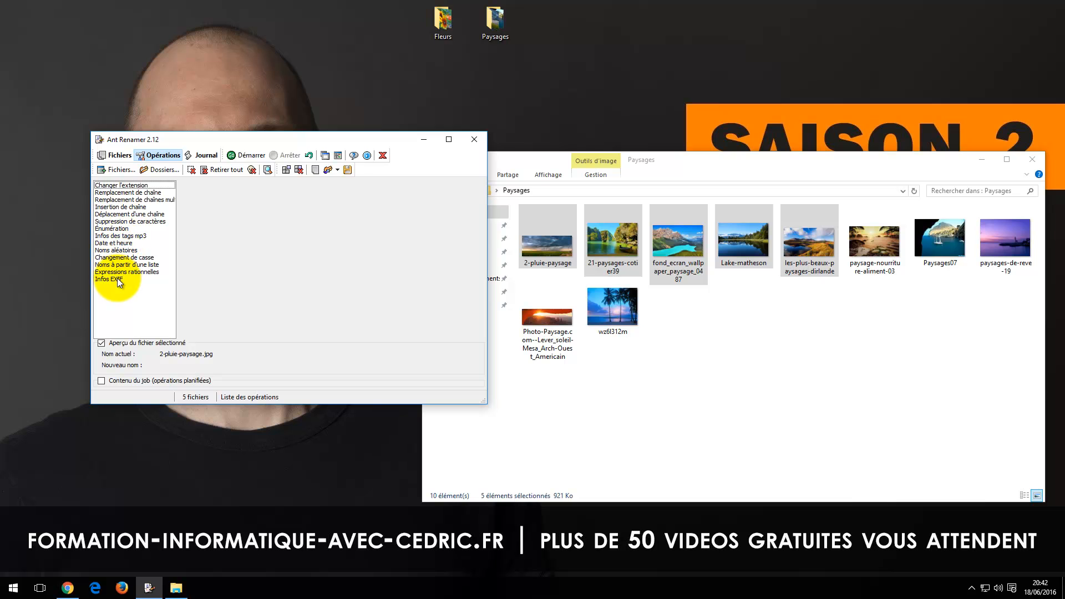
click(119, 186)
click(268, 209)
click(268, 208)
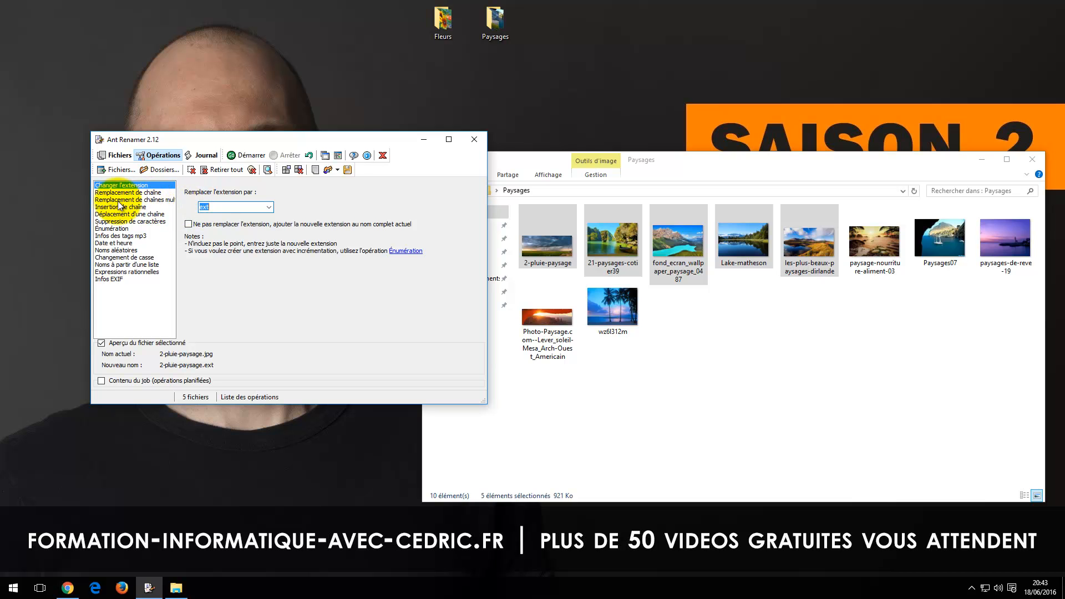
click(124, 200)
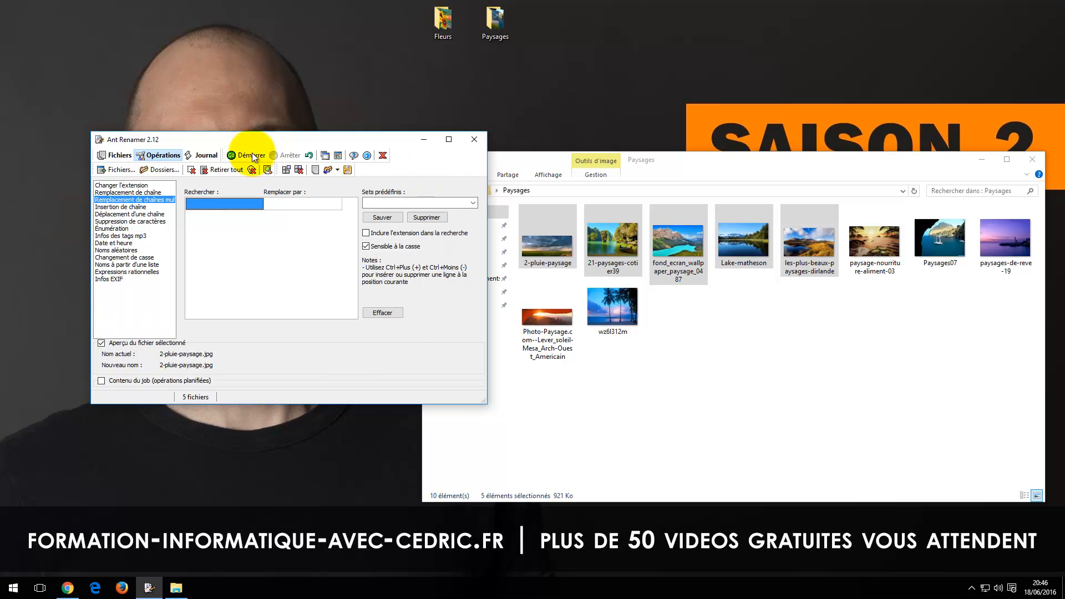
Step: Choose the Énumération operation and replace the text before %num%%ext% in its mask with "paysag"
click(117, 229)
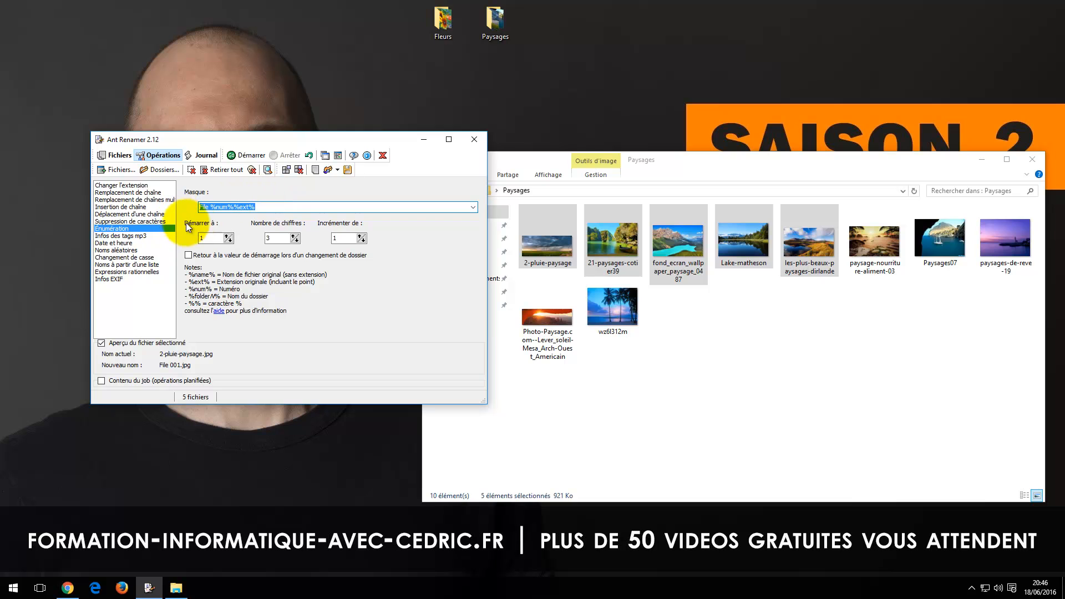
click(206, 208)
drag(207, 208, 187, 212)
text(paysag)
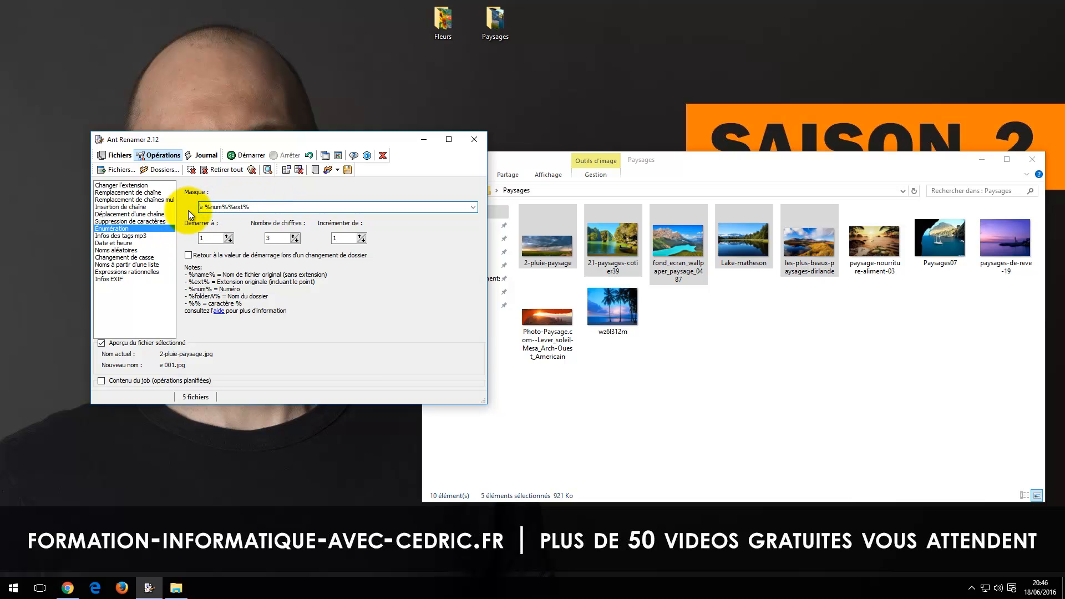
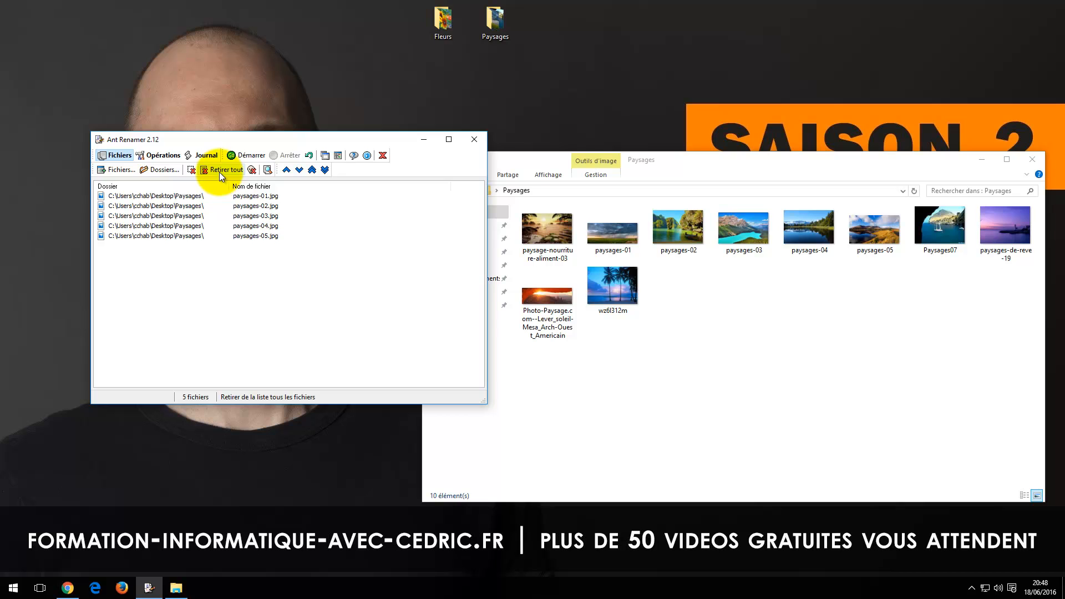
Step: Add all images of the Paysages folder to the Ant Renamer file list and set the drop options dialog not to appear again
click(723, 374)
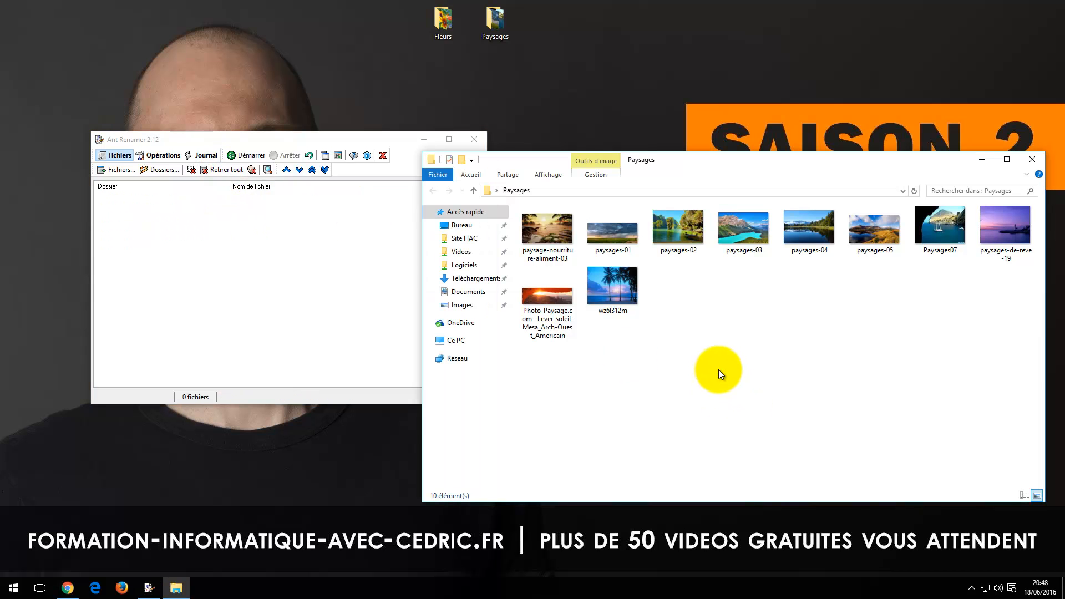
key(ctrl+a)
drag(543, 221, 211, 288)
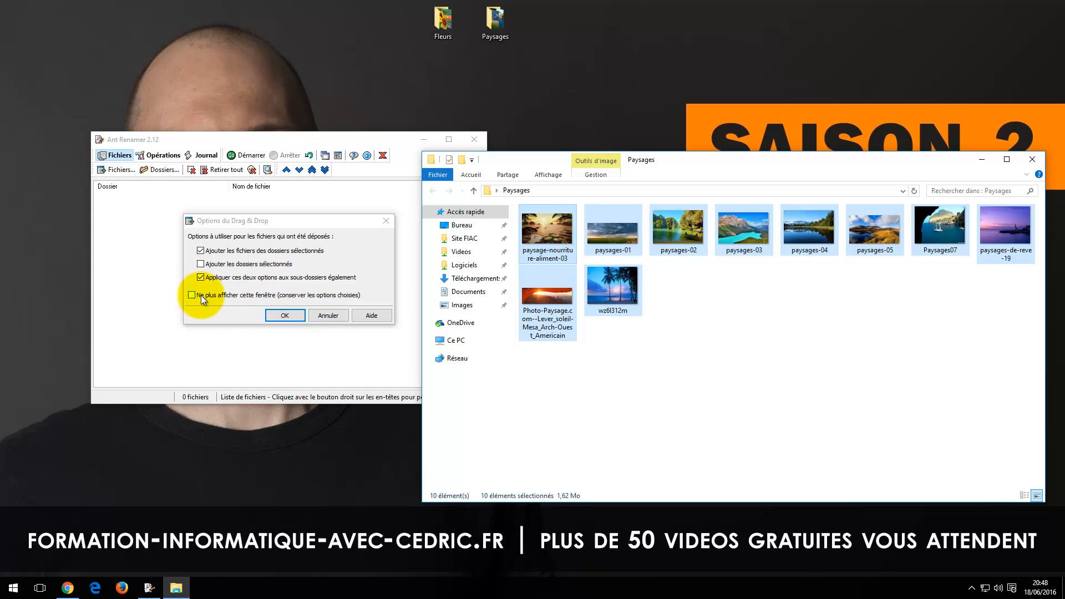
click(229, 295)
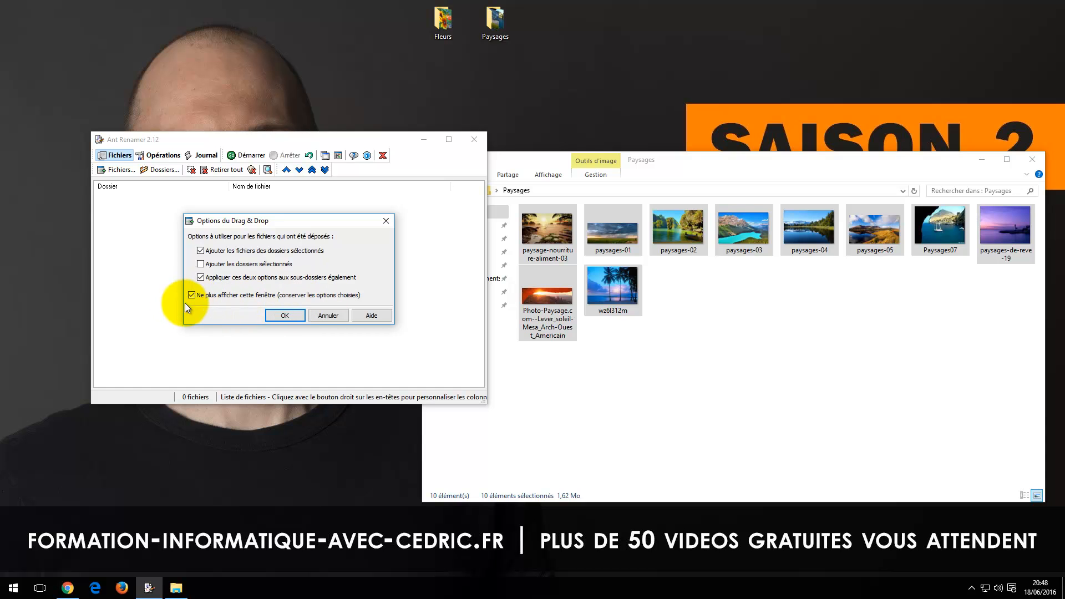
click(282, 314)
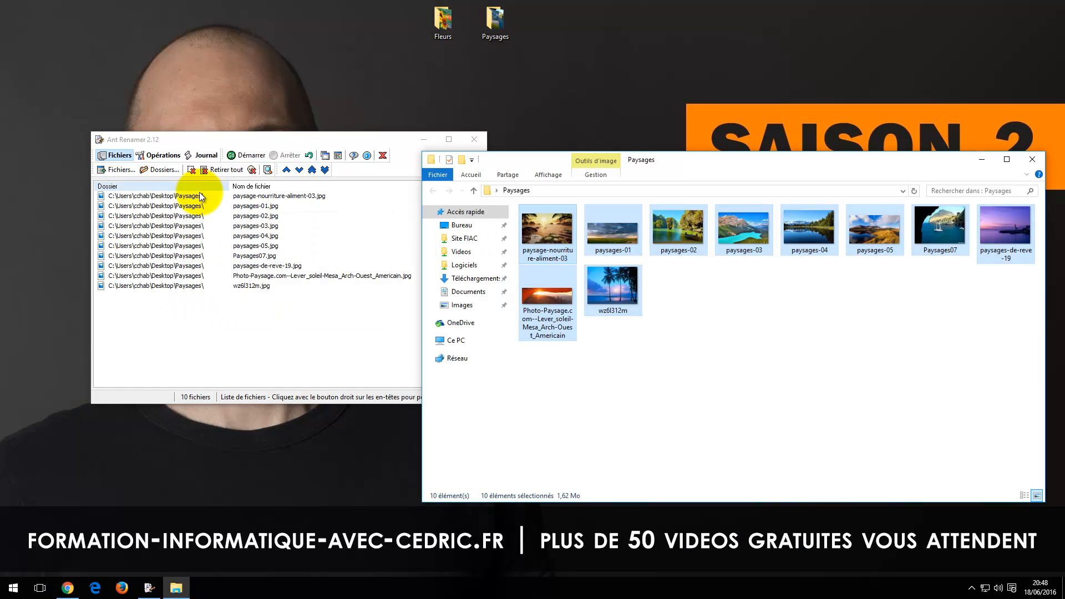
Step: Empty the Ant Renamer file list and add all images of the Paysages folder to it again
click(205, 169)
click(636, 387)
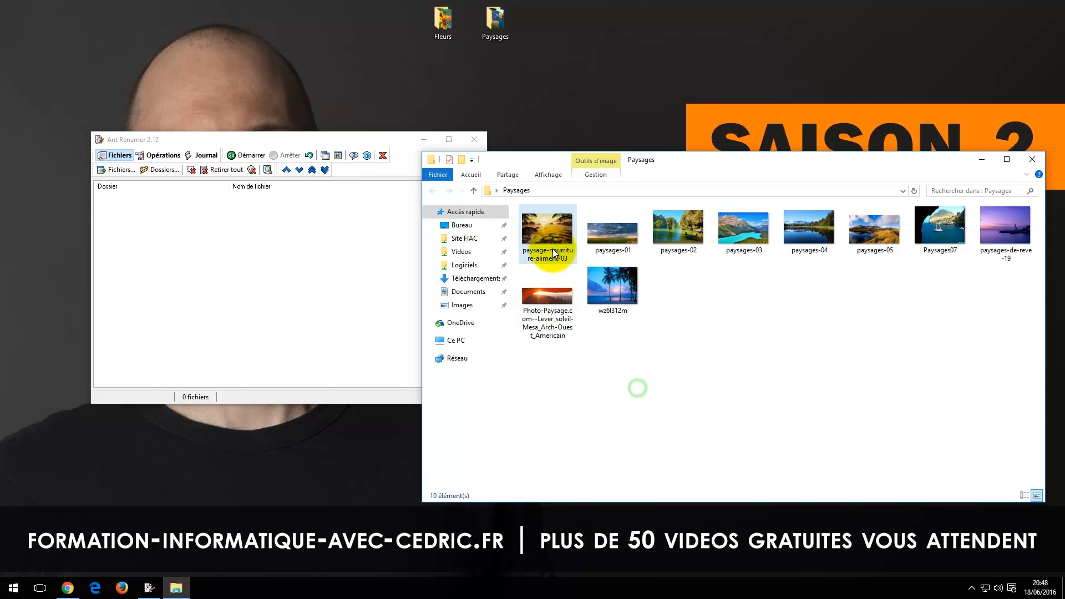
key(ctrl+a)
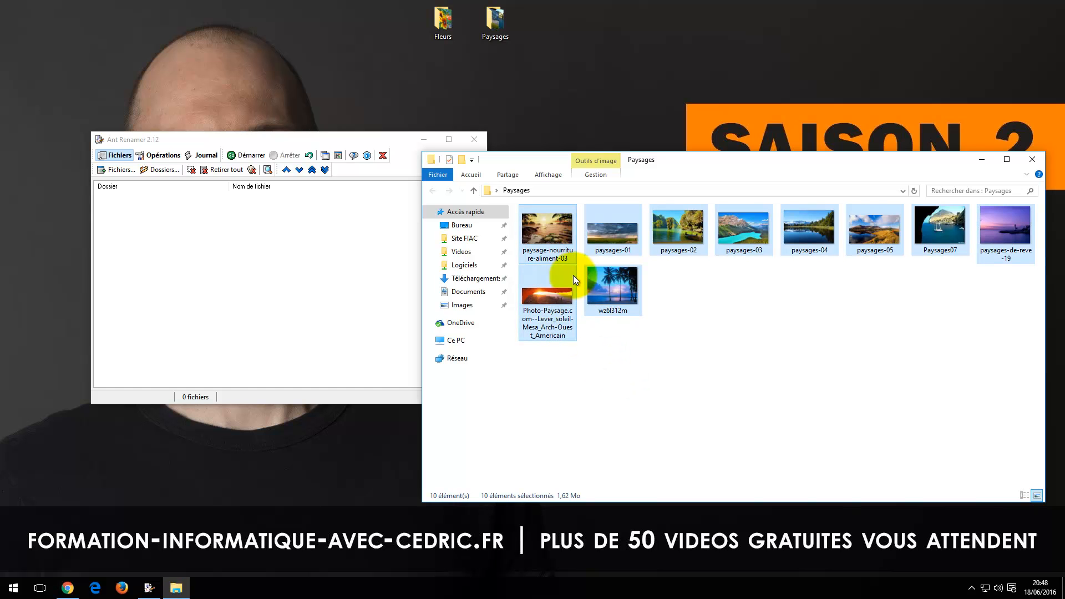
drag(556, 241, 260, 257)
click(312, 329)
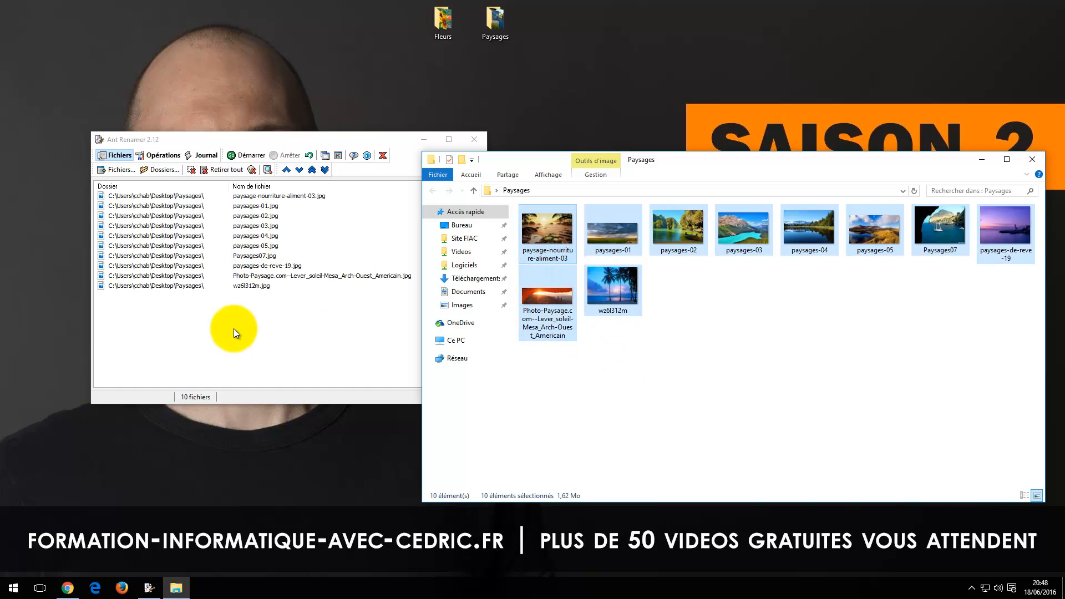
Step: Set the Énumération mask to photos-%num%%ext% with 4 digits and run the renaming on the listed files
click(161, 155)
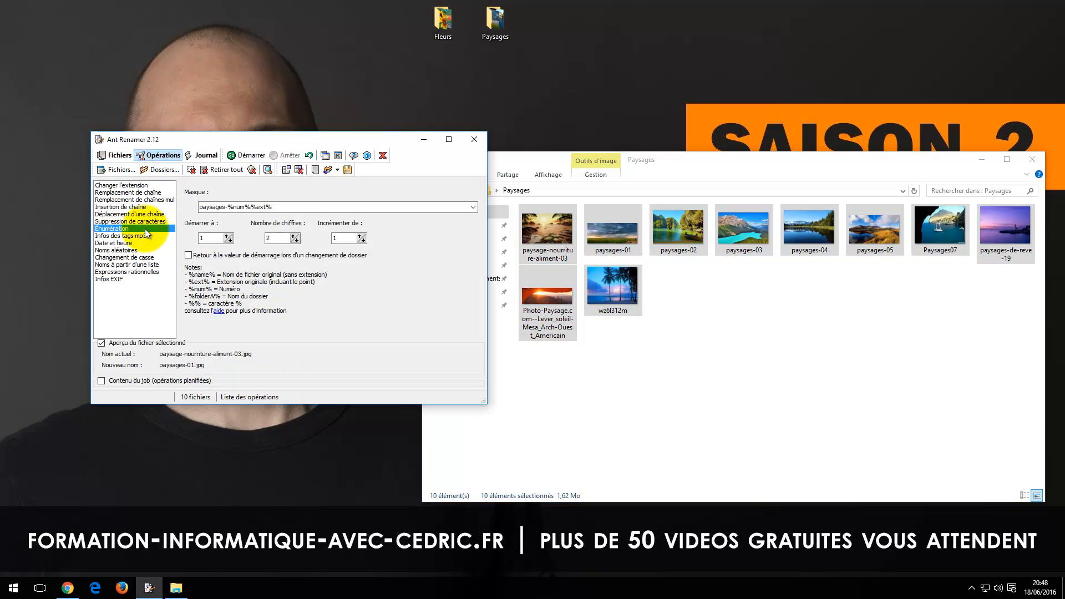
double_click(225, 208)
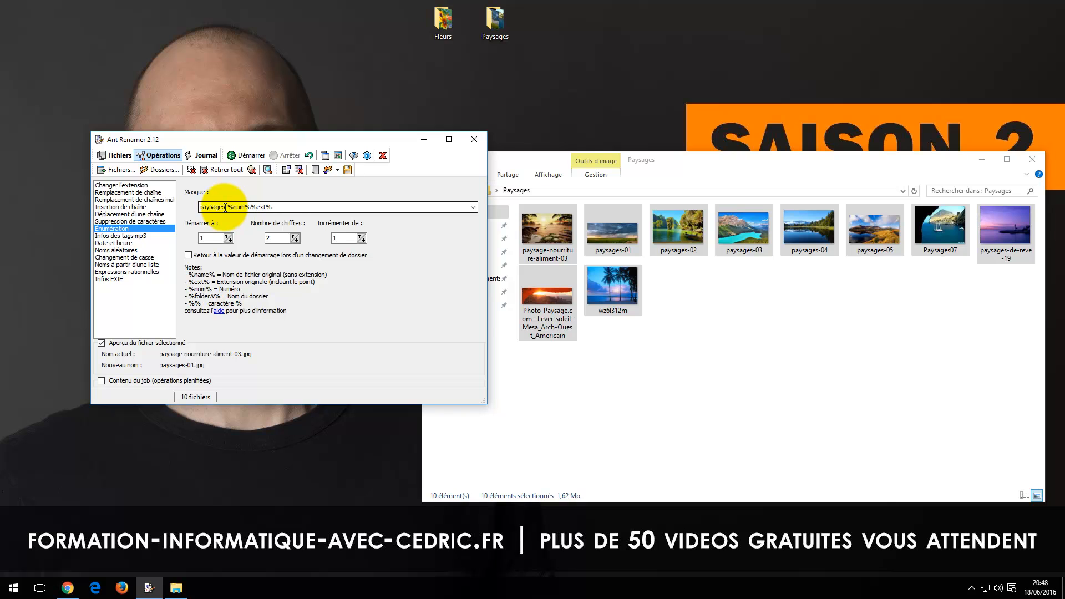
double_click(224, 207)
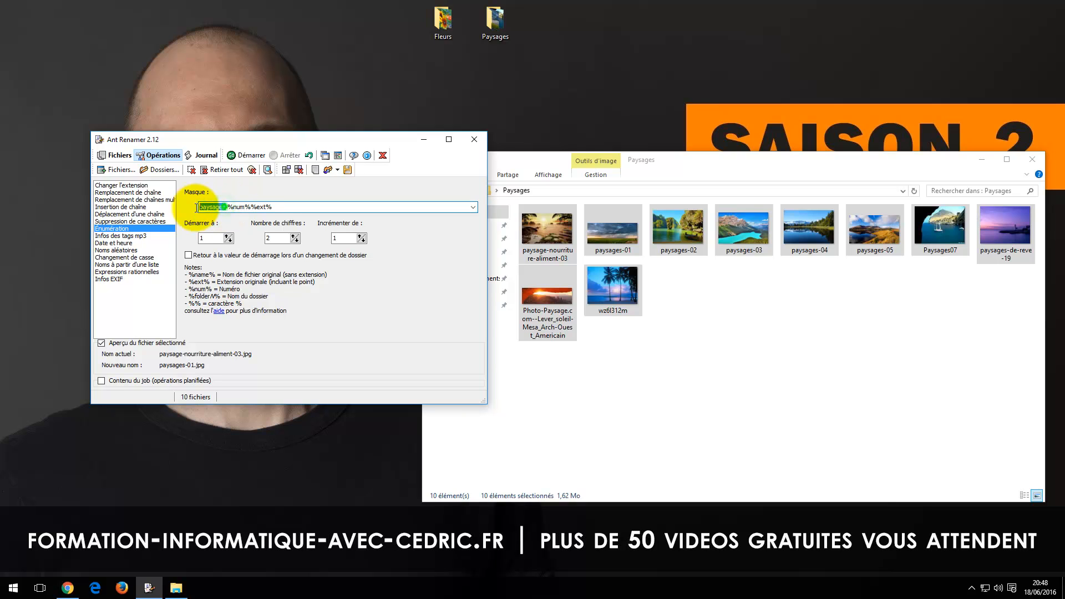
text(photos)
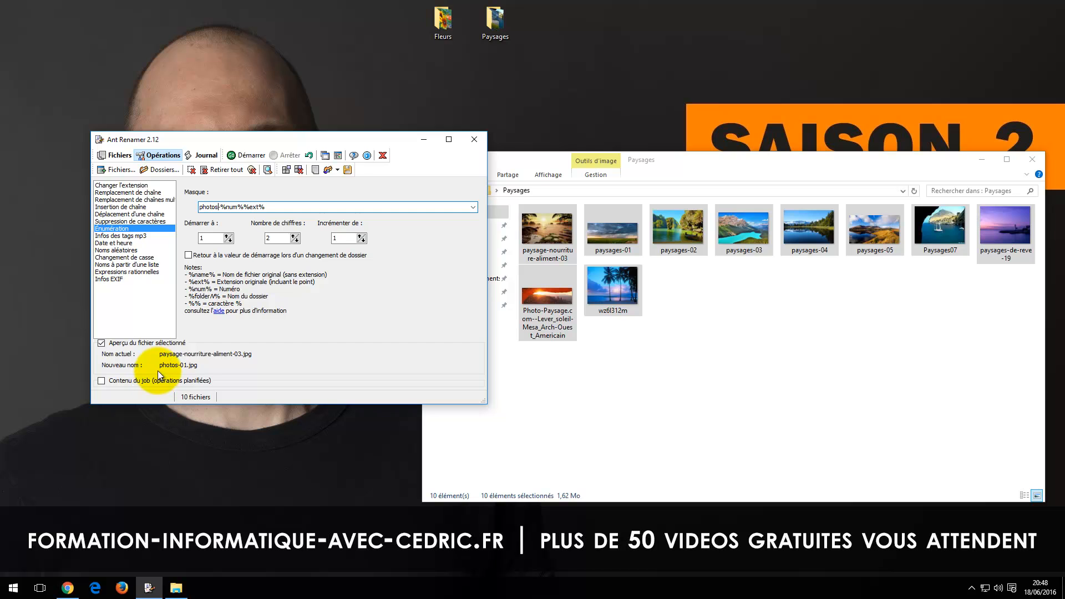
click(294, 235)
click(294, 236)
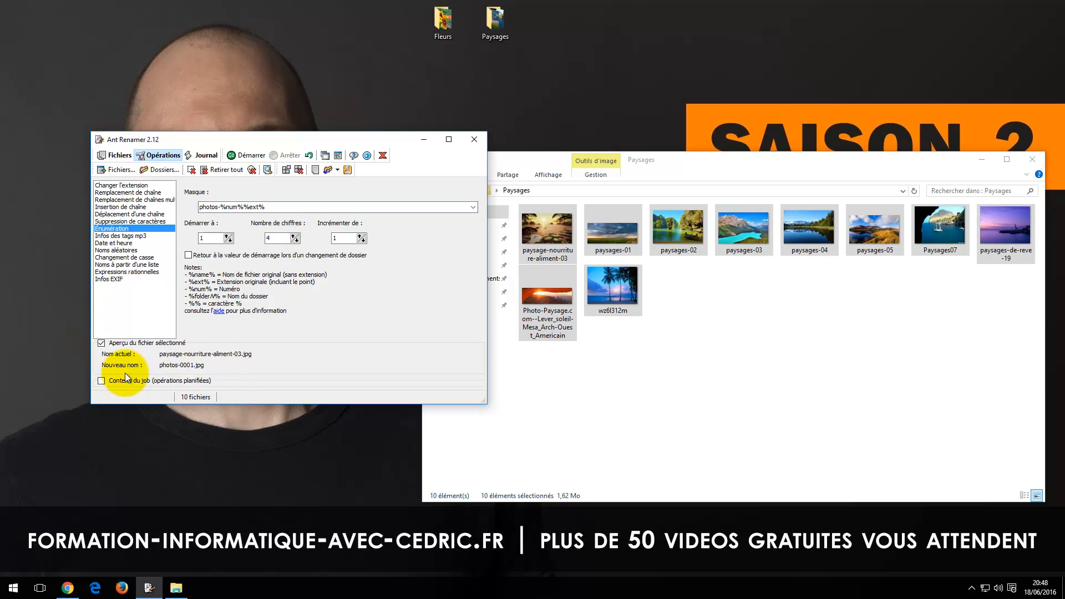
click(241, 154)
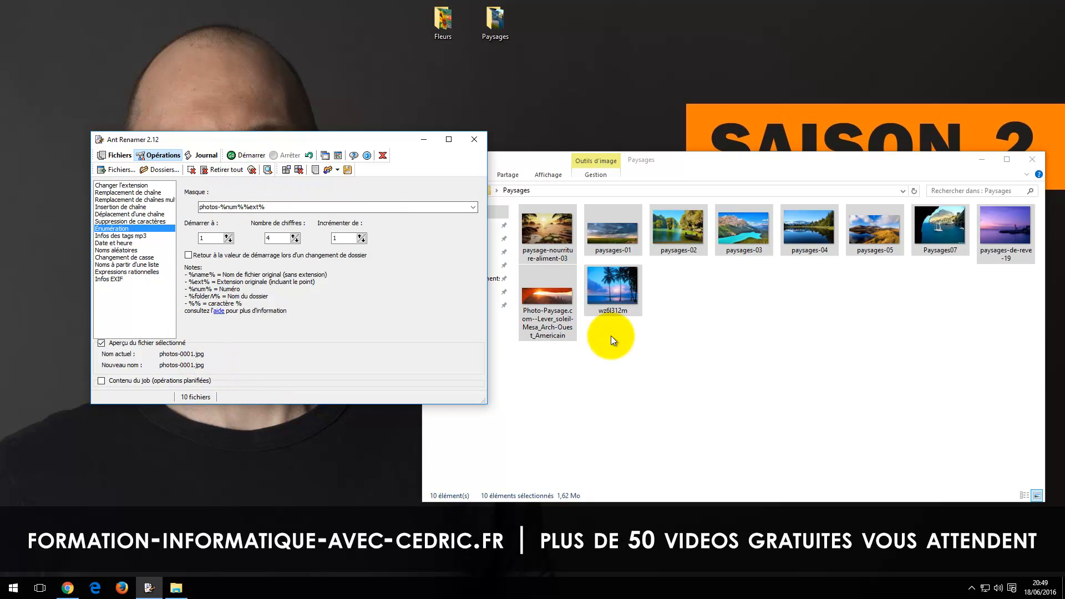
Step: Examine the new names of the images in the Paysages folder window
click(625, 356)
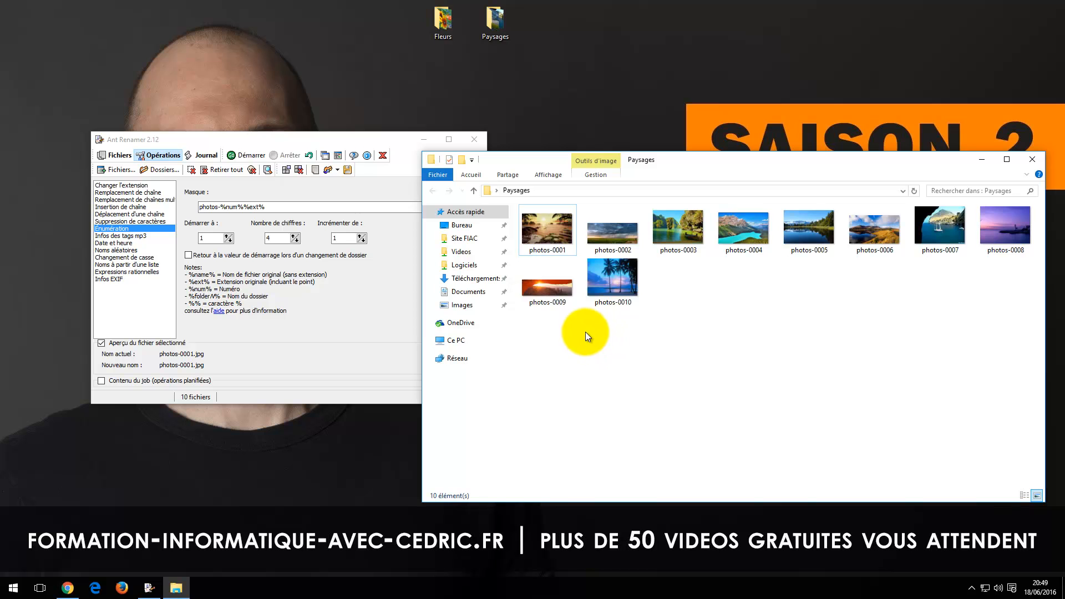
click(616, 225)
click(674, 227)
click(717, 231)
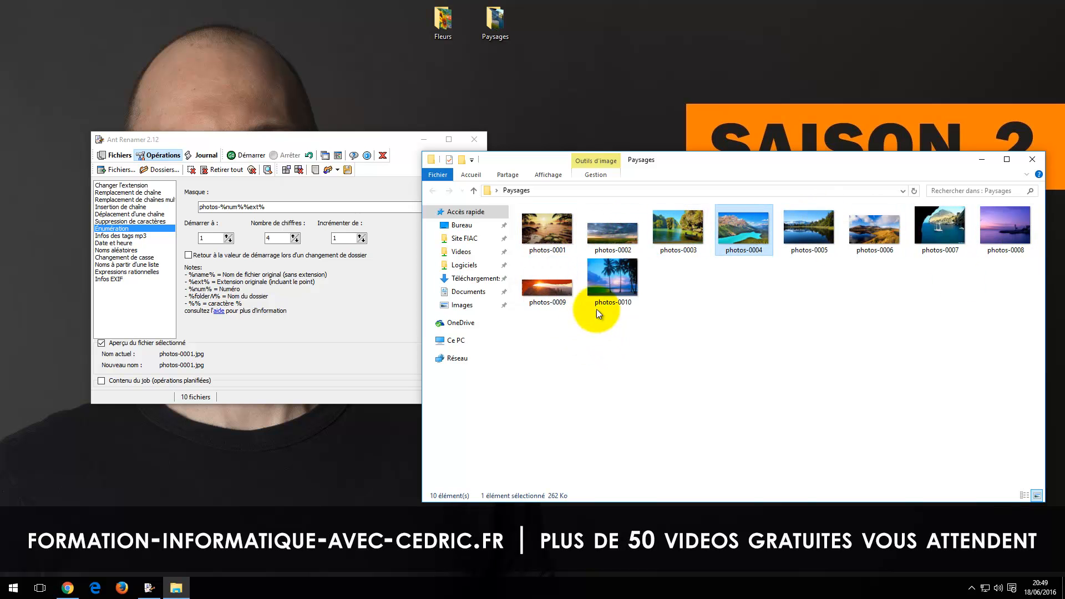
key(ctrl+a)
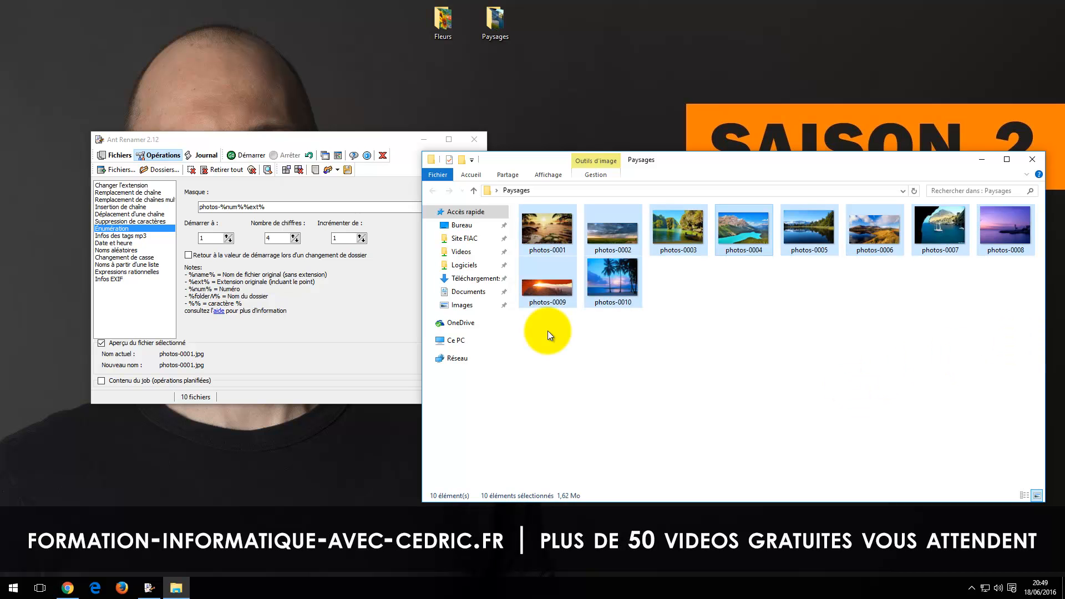
click(547, 331)
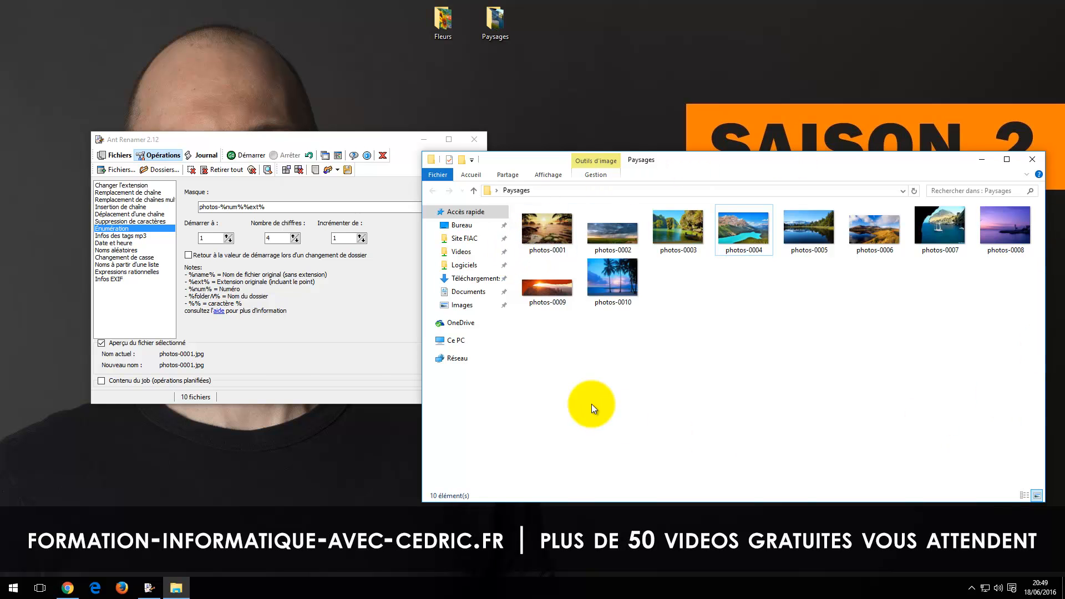
Step: Examine the Remplacement de chaîne settings in Ant Renamer, then consult its help window and close it
click(139, 305)
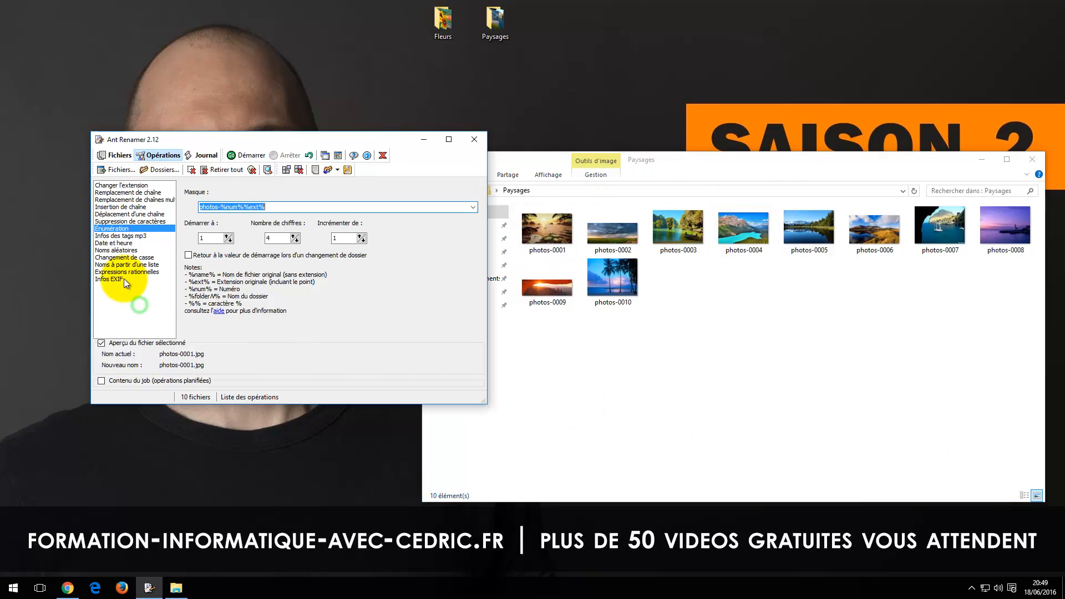
click(123, 193)
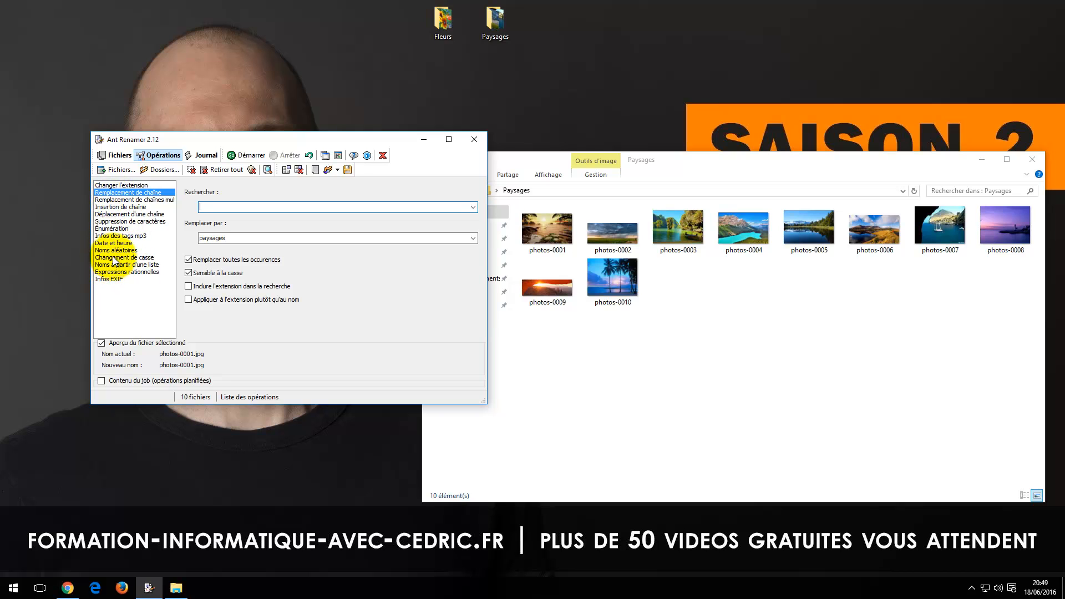
click(353, 157)
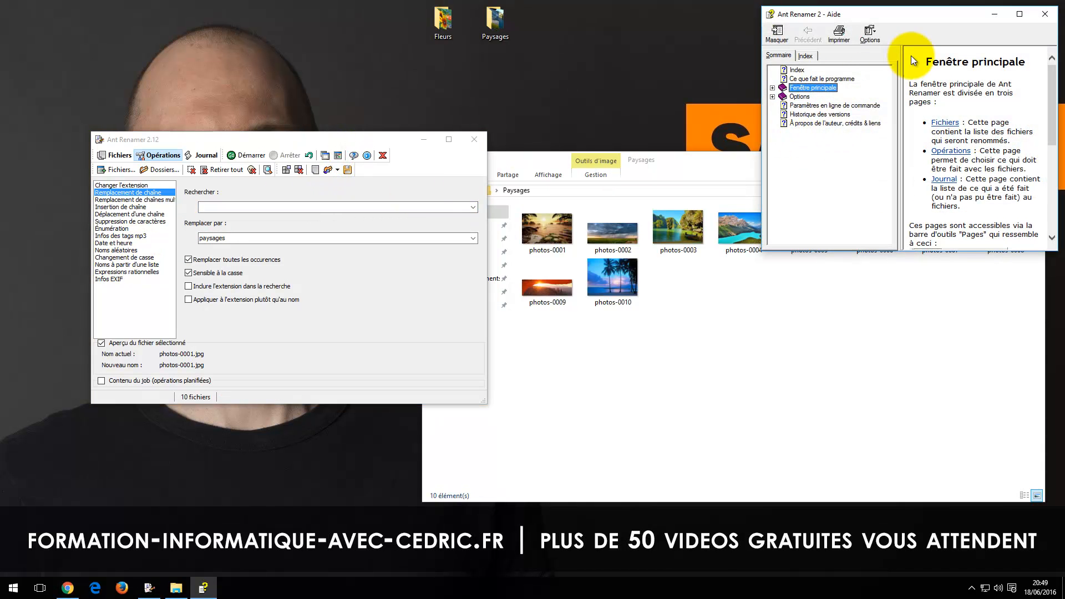
click(1045, 13)
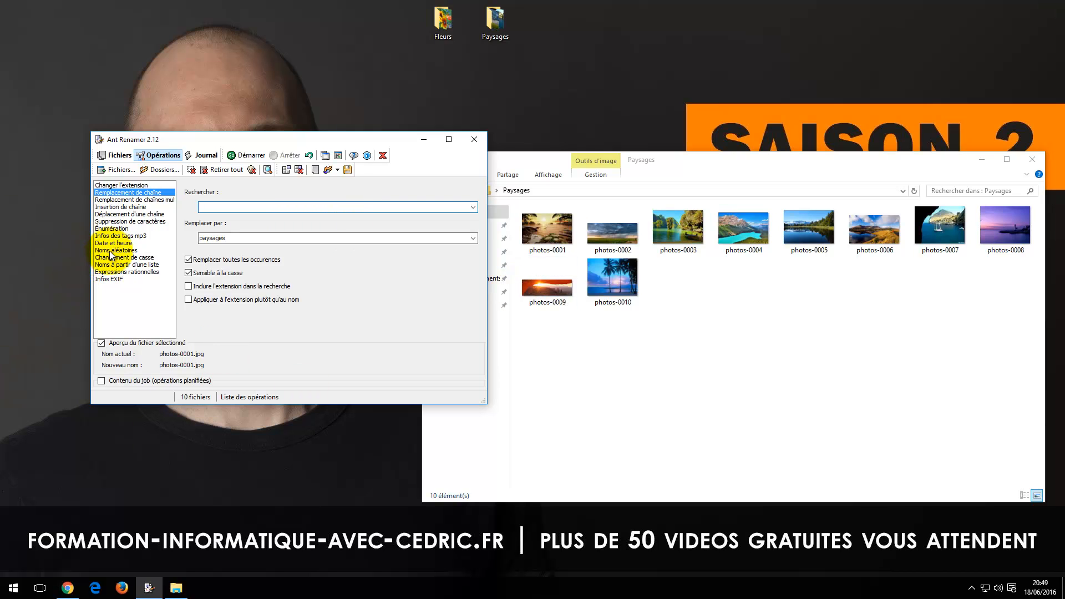
Step: Open the desktop Fleurs folder to examine its numbered image names and close it again
click(610, 336)
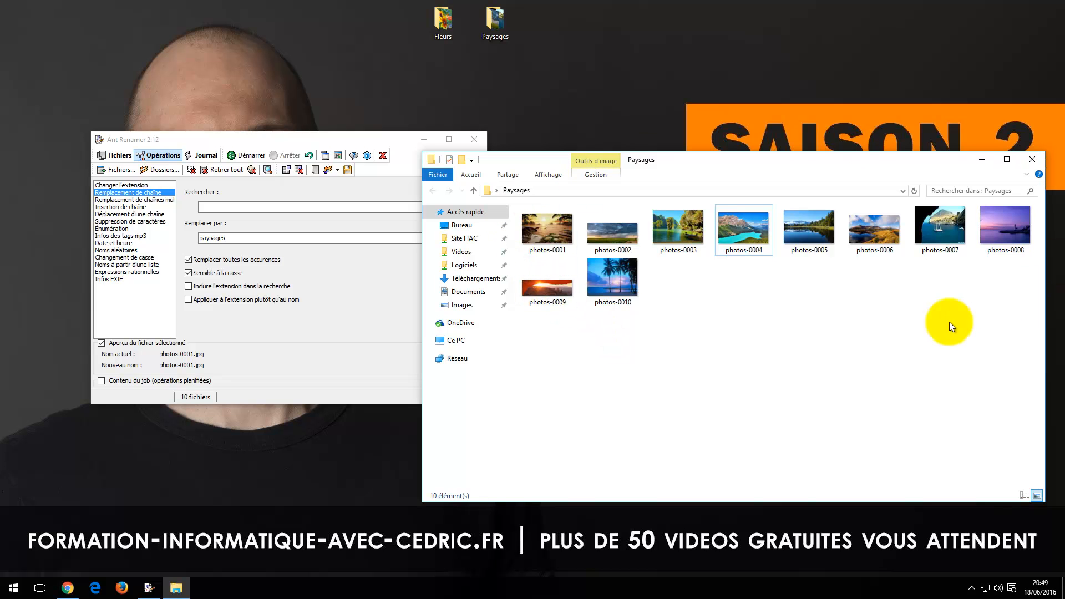
double_click(443, 19)
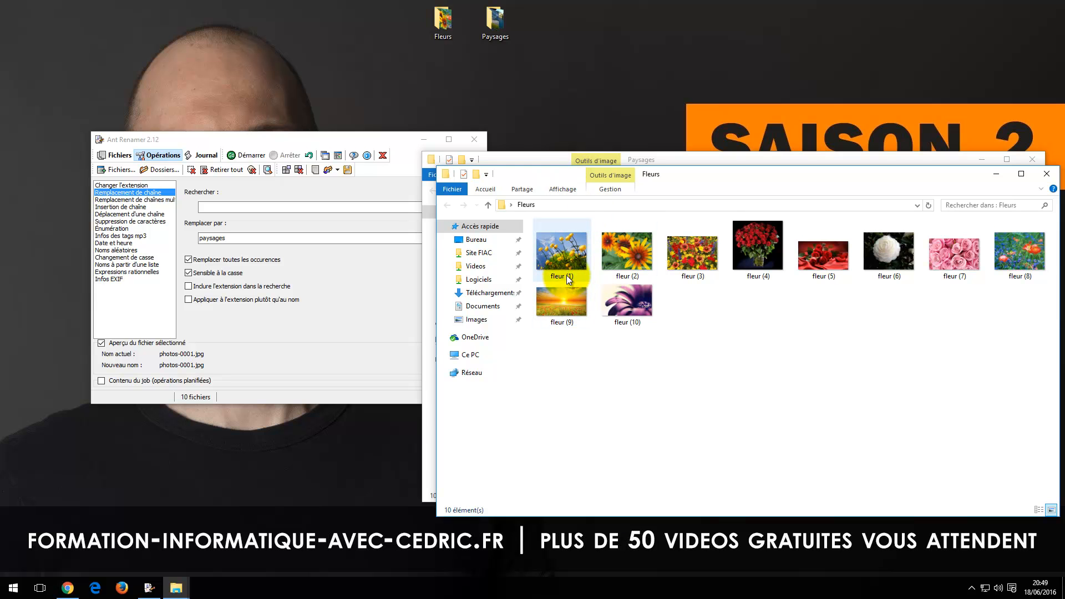
click(1047, 175)
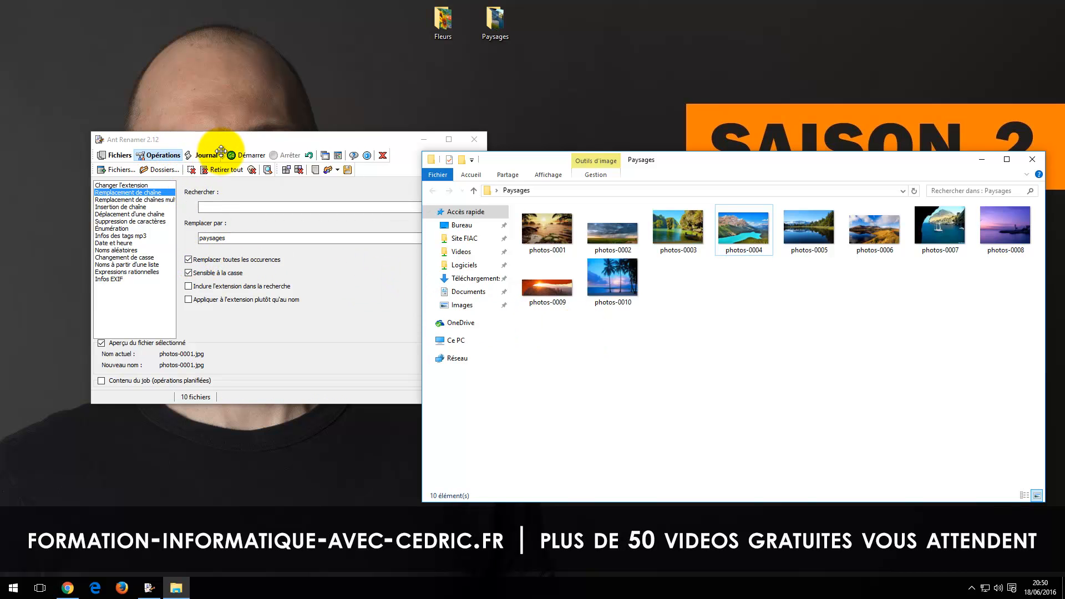
Step: Insert 2016-06-18- at the start of the Énumération mask in Ant Renamer and run the renaming on the Paysages images
click(115, 155)
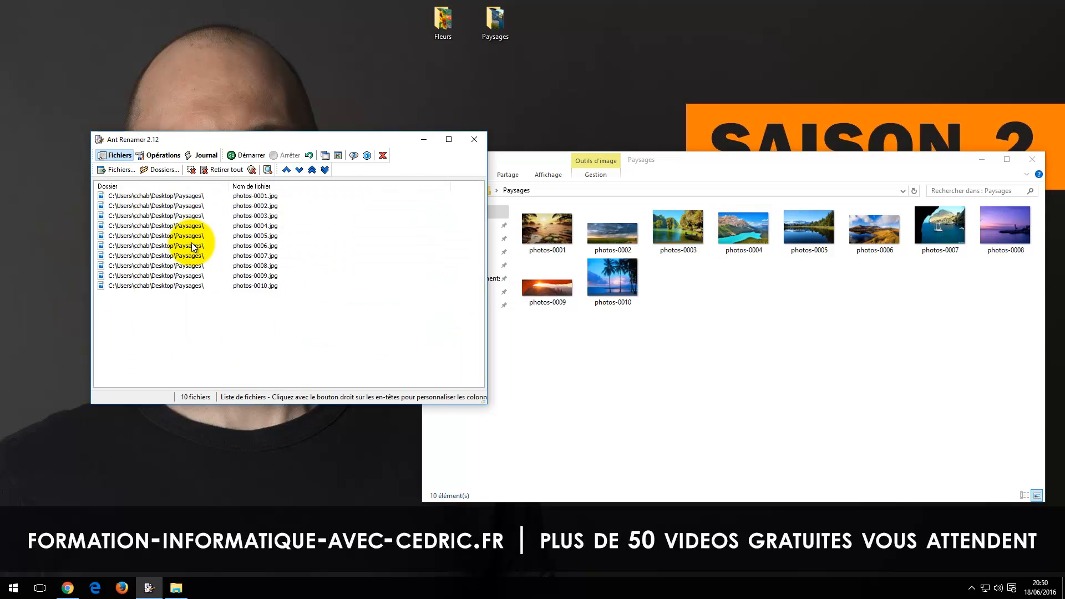
click(159, 156)
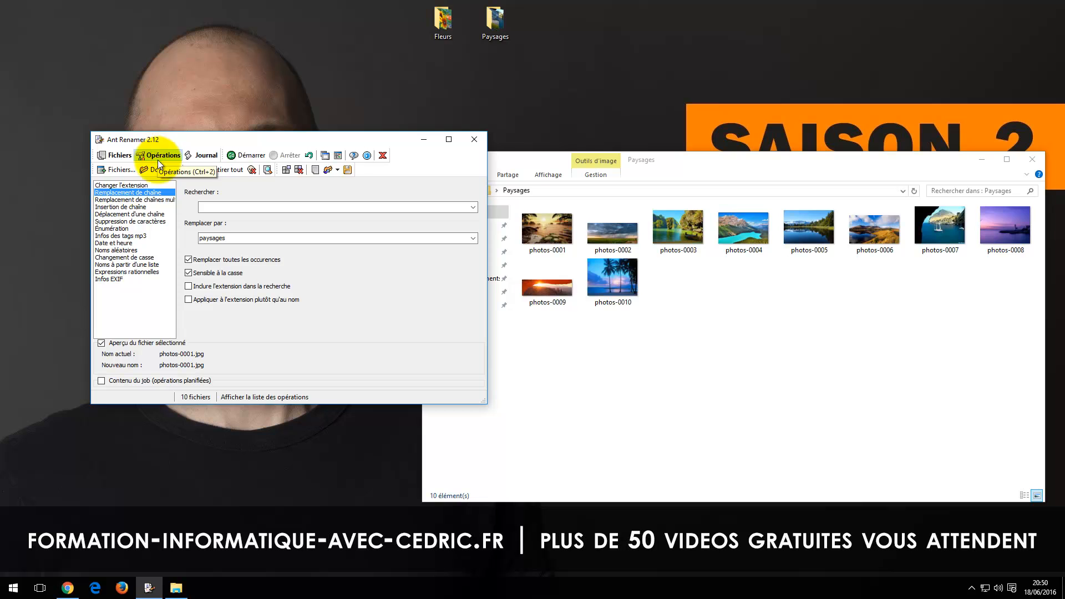
click(117, 228)
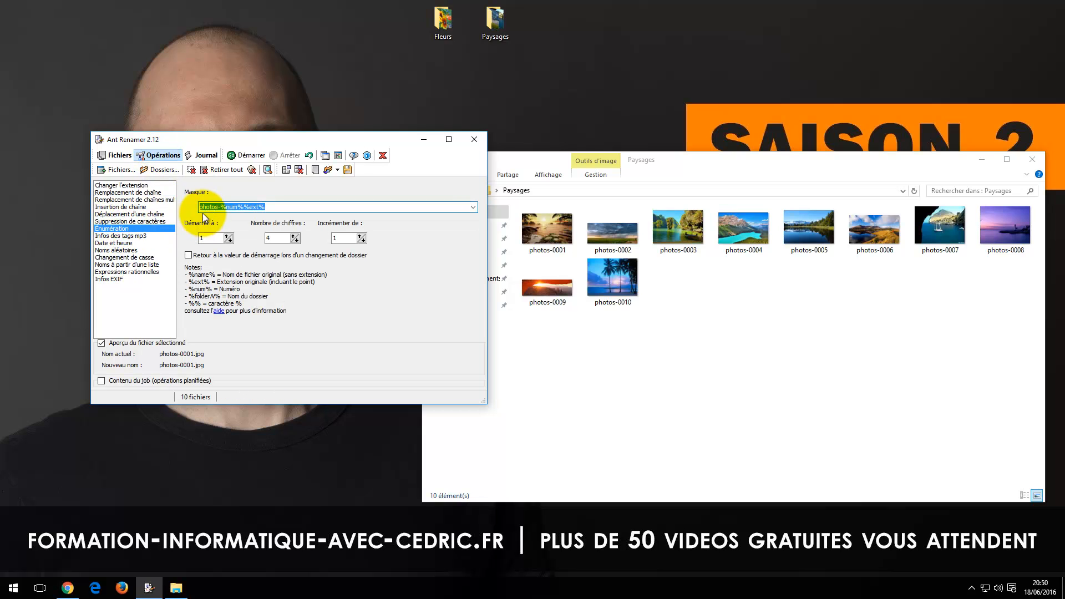
text(2016-)
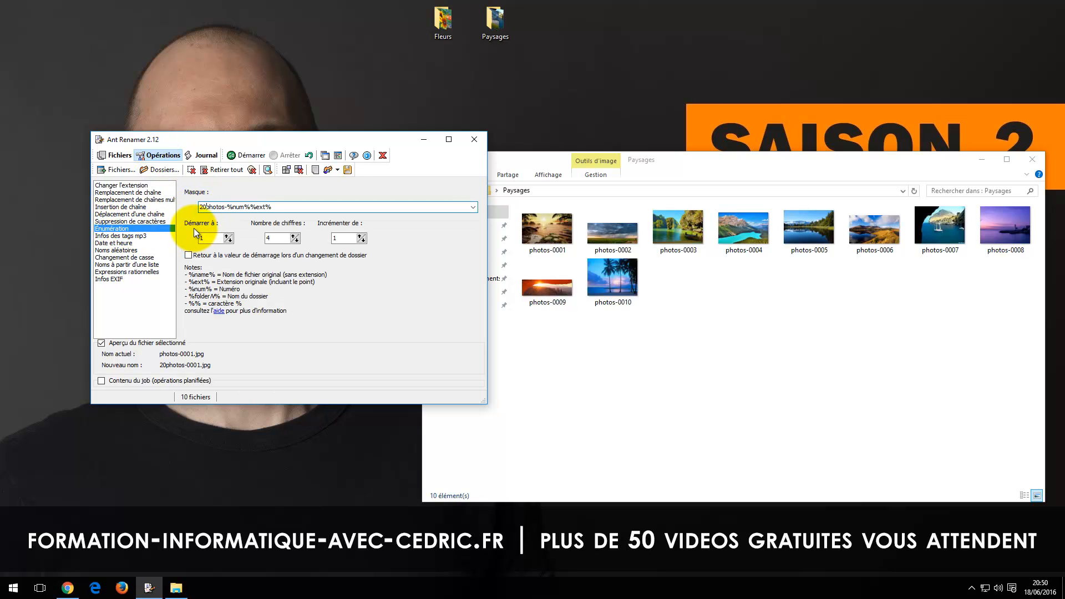
text(06-)
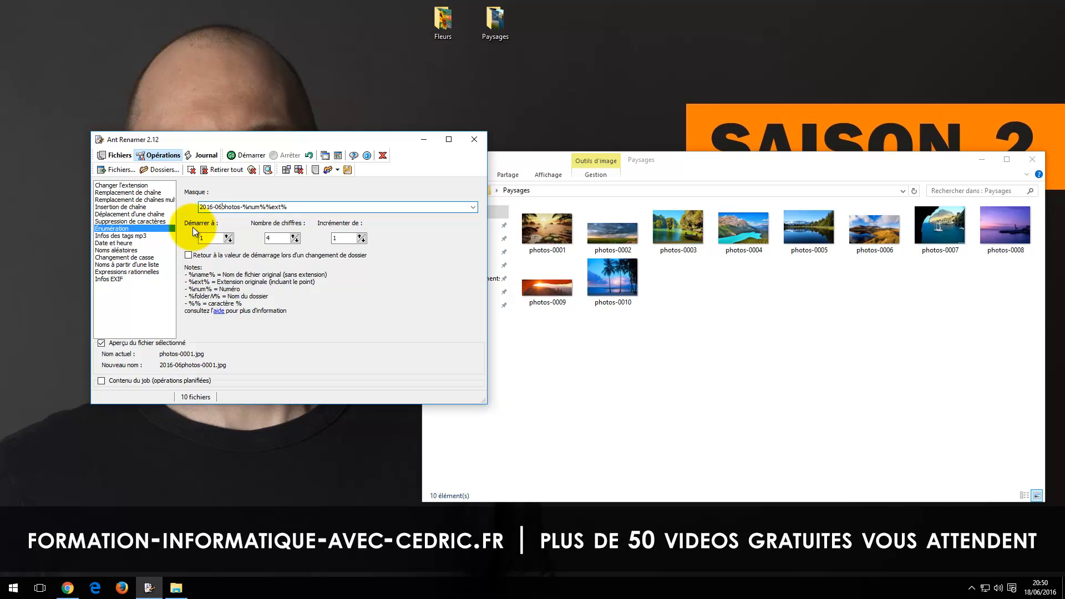
text(18-)
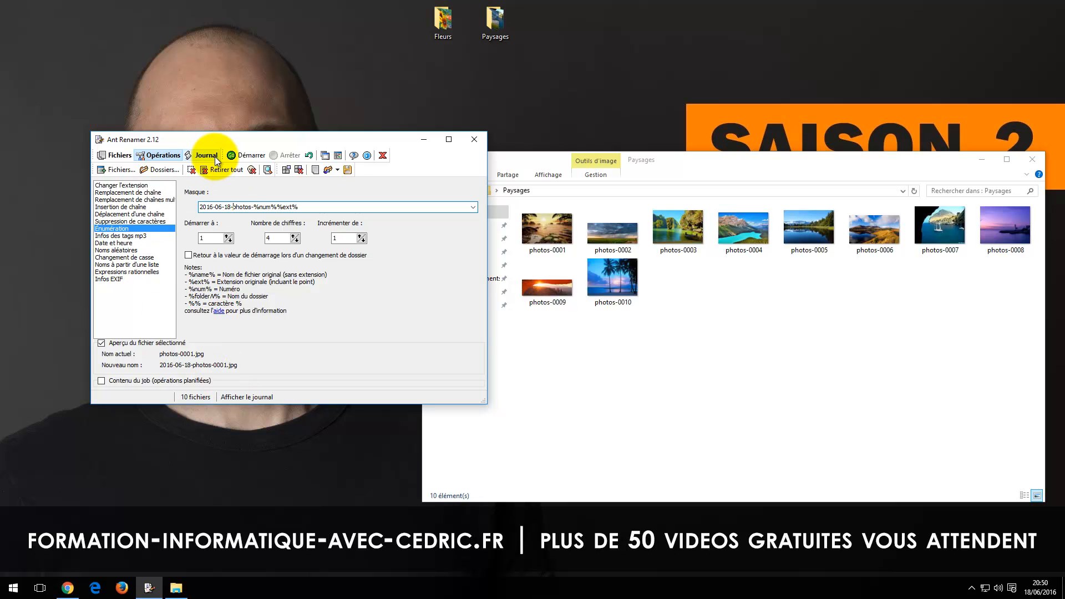
click(240, 160)
click(544, 344)
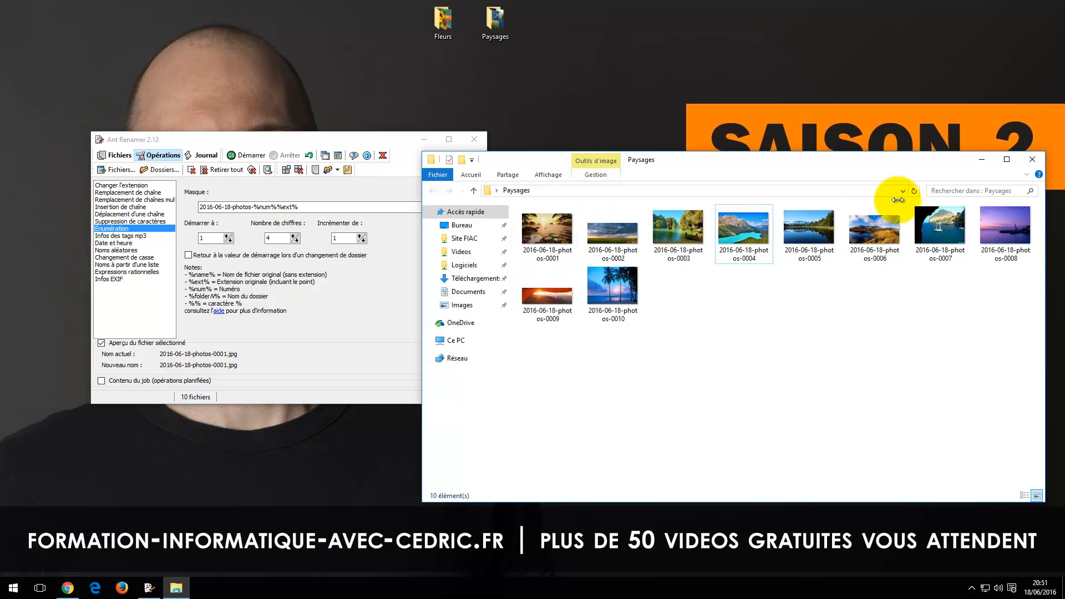
Step: Close and reopen the Paysages folder and review the renamed files in Ant Renamer's file list along with its Énumération settings
click(1025, 162)
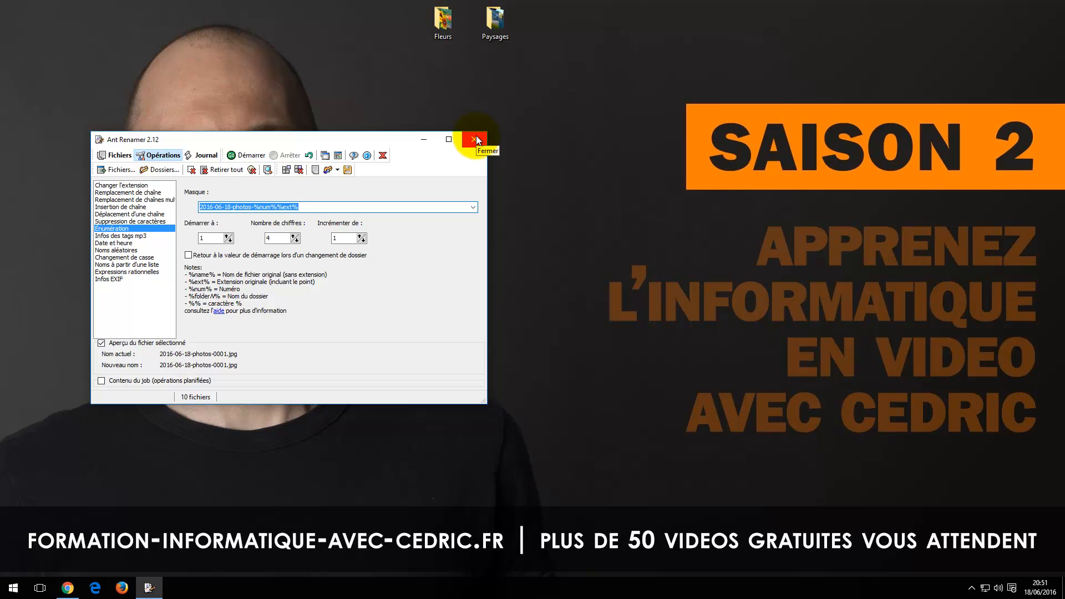
click(114, 155)
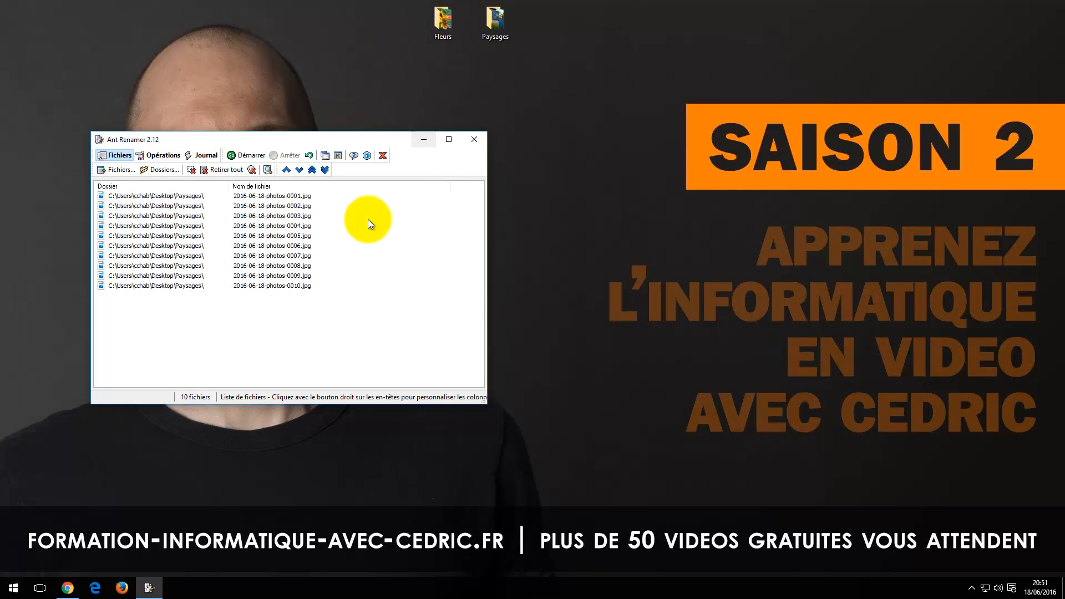
double_click(495, 24)
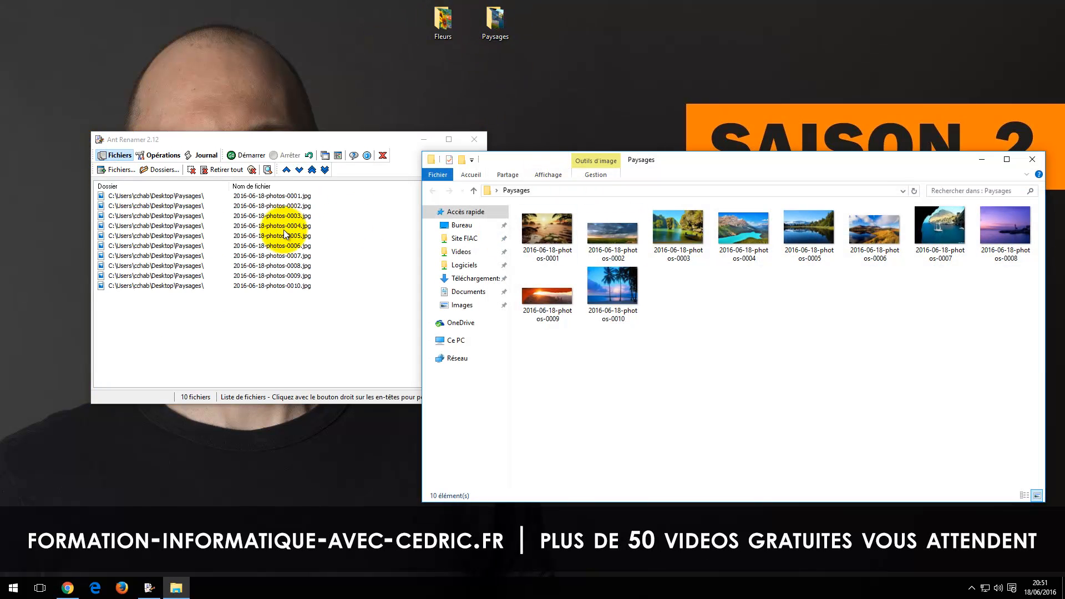
click(117, 155)
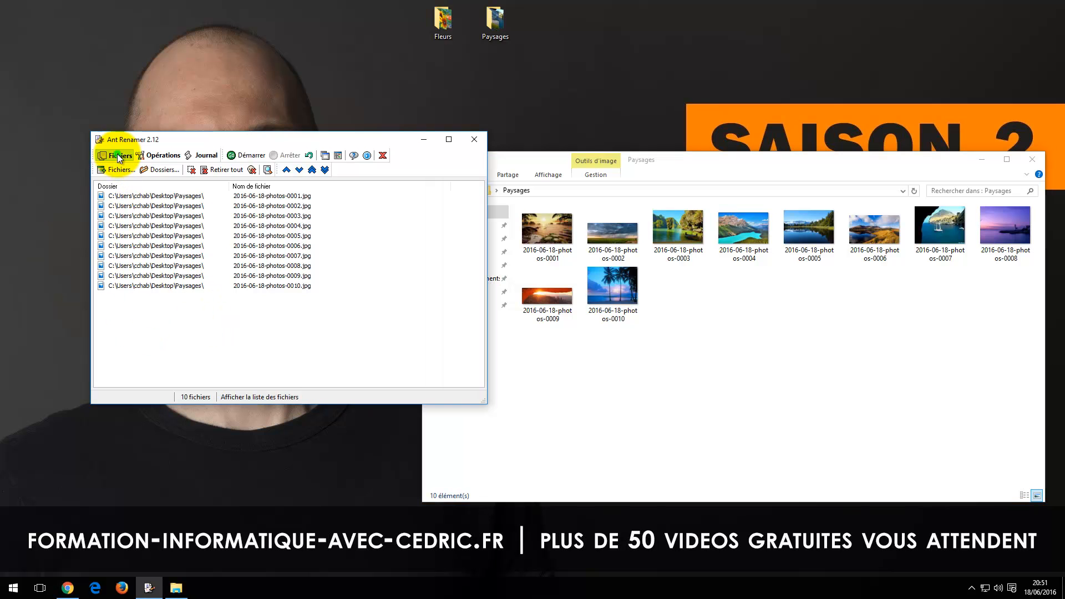
click(155, 158)
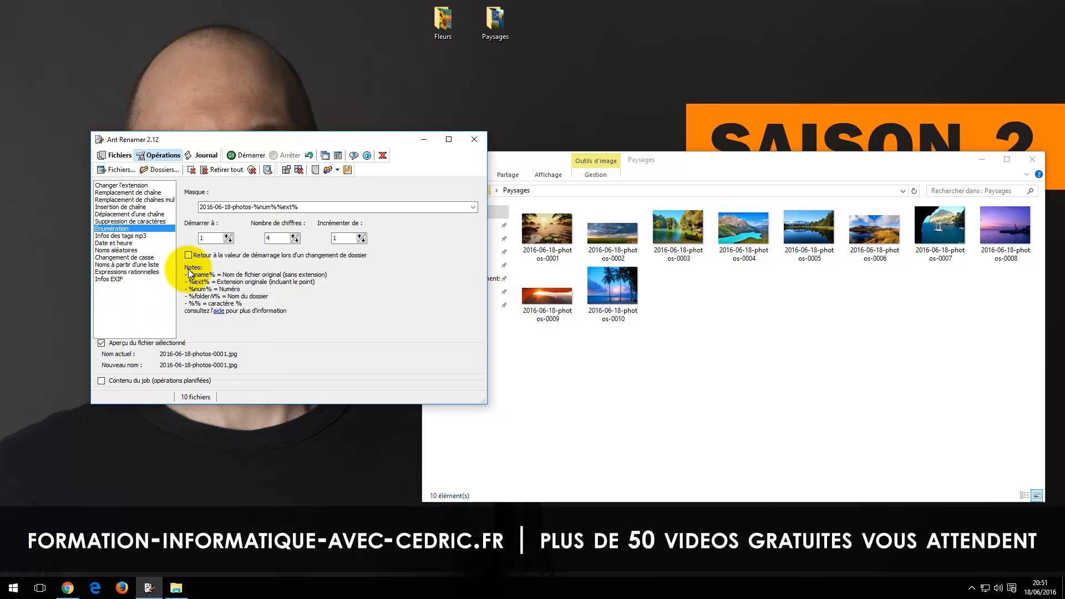
Step: Close Ant Renamer and the Paysages folder window
click(482, 140)
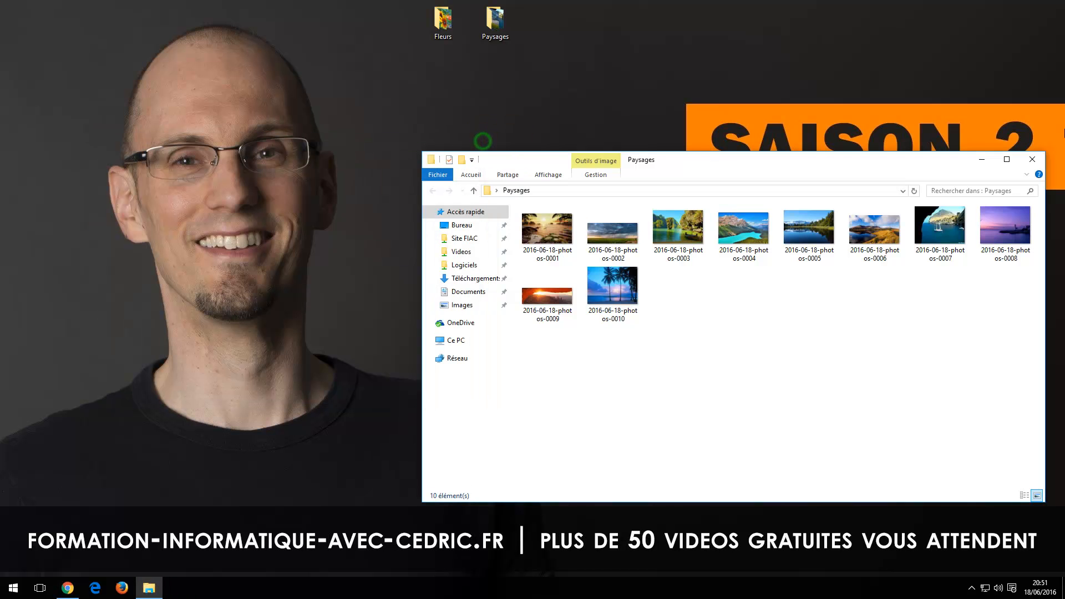
click(1035, 162)
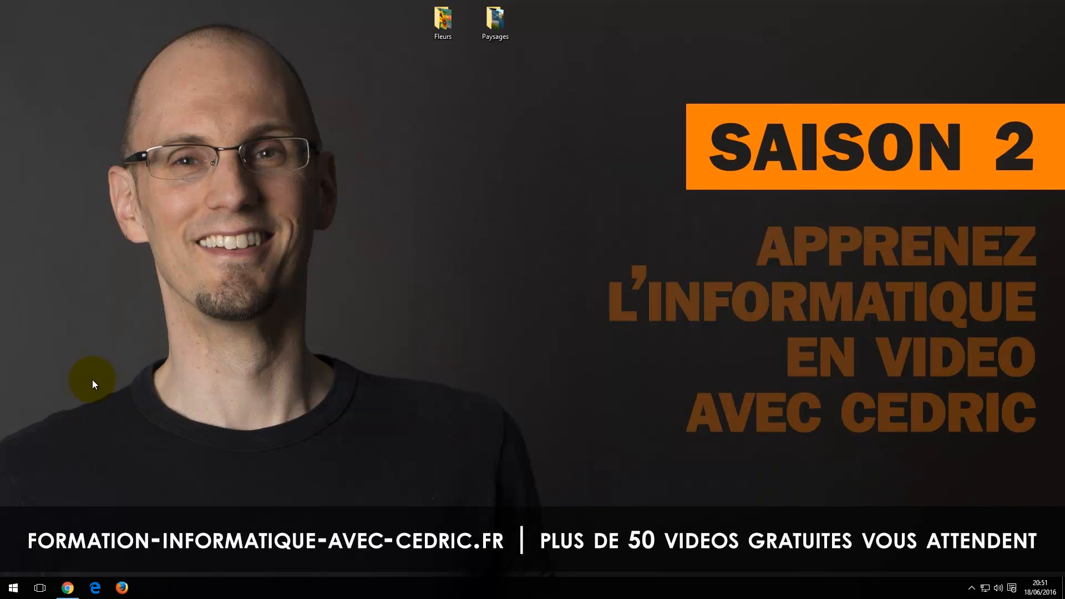